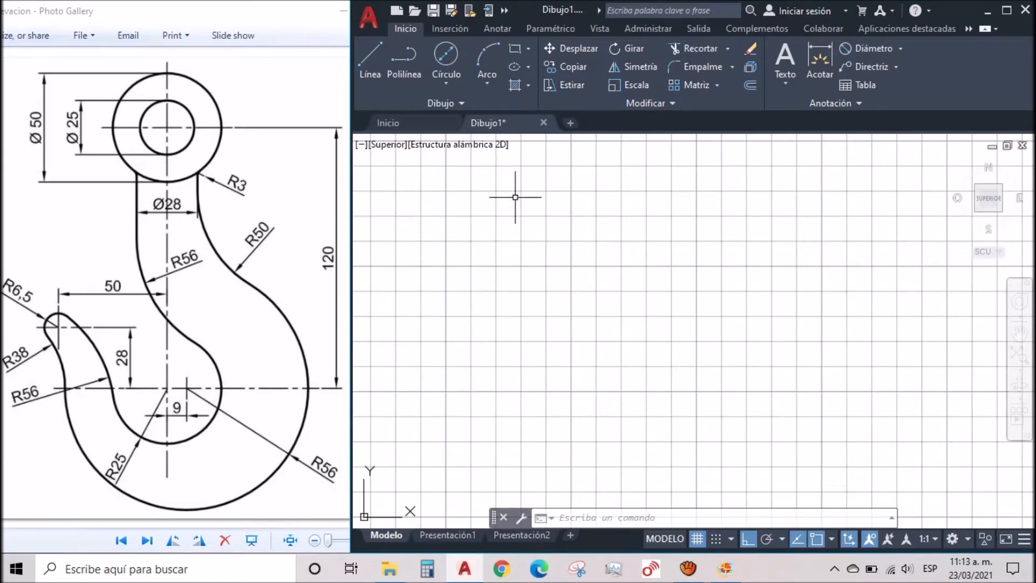
Step: Draw a circle of diameter 25 in the upper part of the drawing area using the centre-diameter method
{"action": "left_click", "coordinate": [455, 77]}
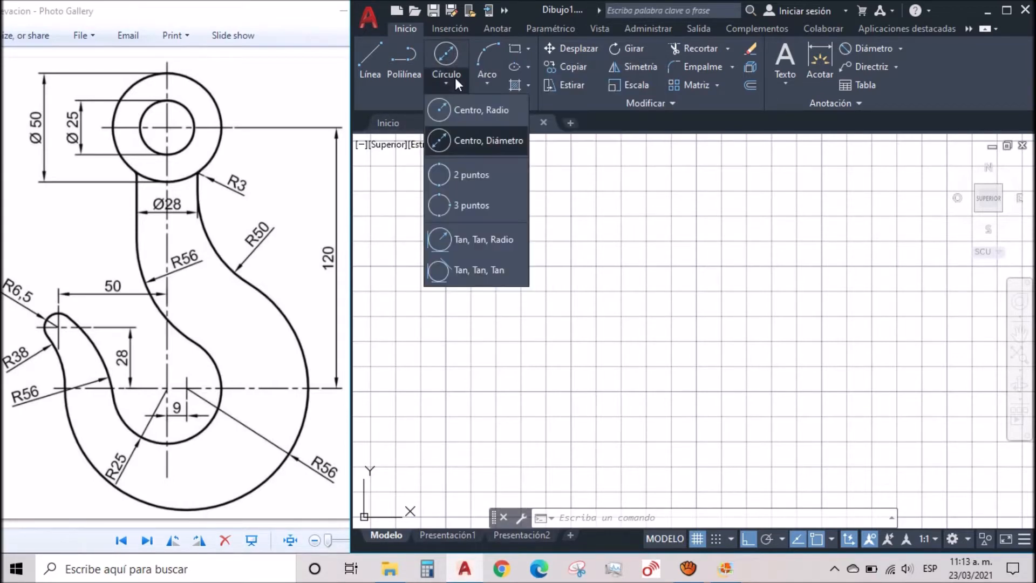
{"action": "left_click", "coordinate": [470, 138]}
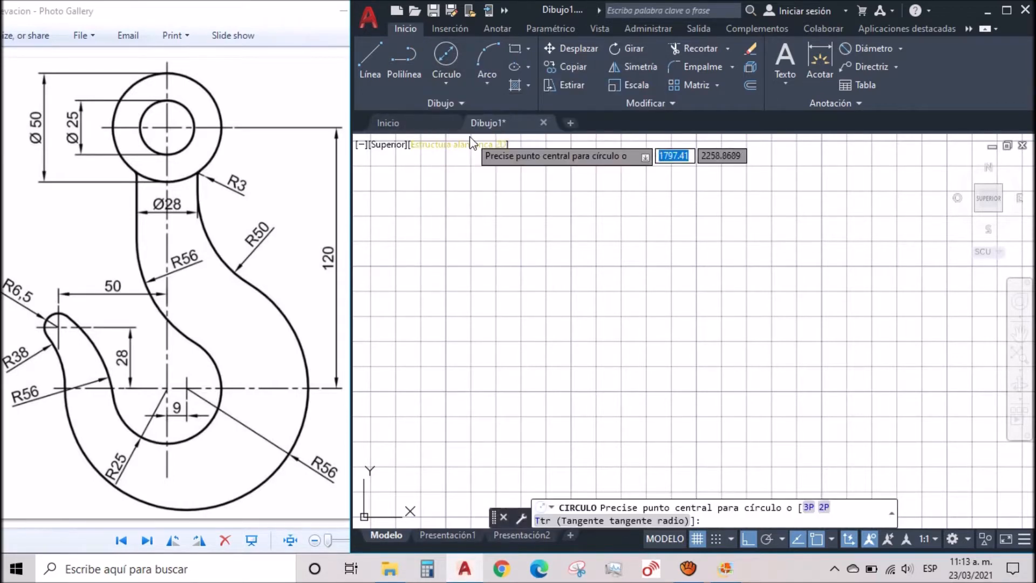
{"action": "left_click", "coordinate": [618, 257]}
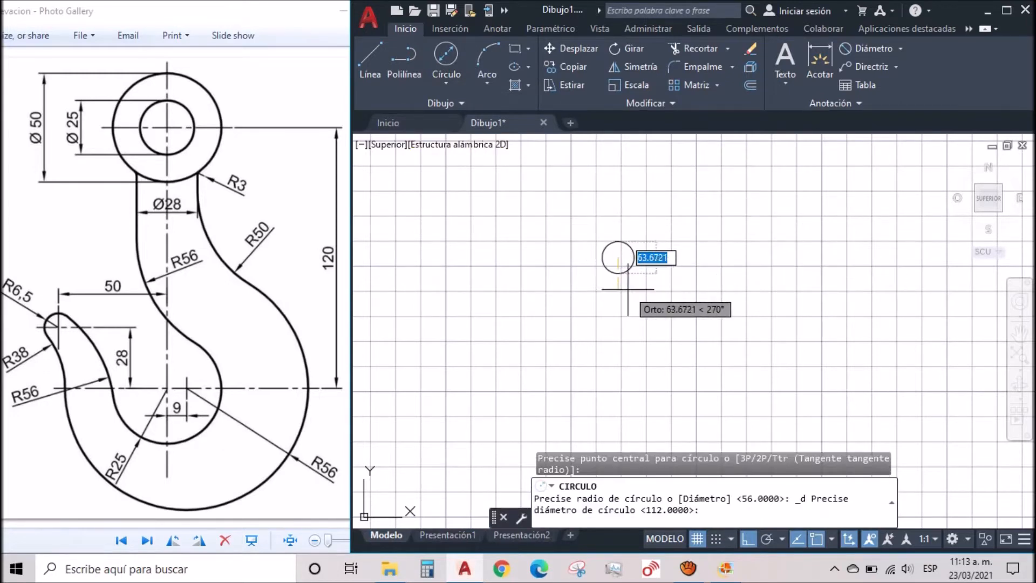
{"action": "type", "text": "25"}
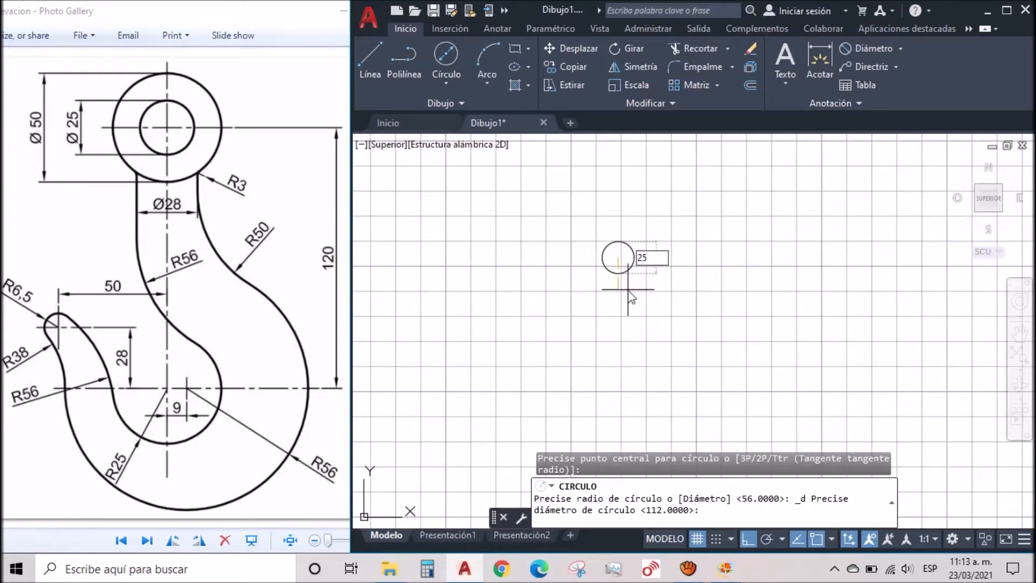
{"action": "key", "text": "Return"}
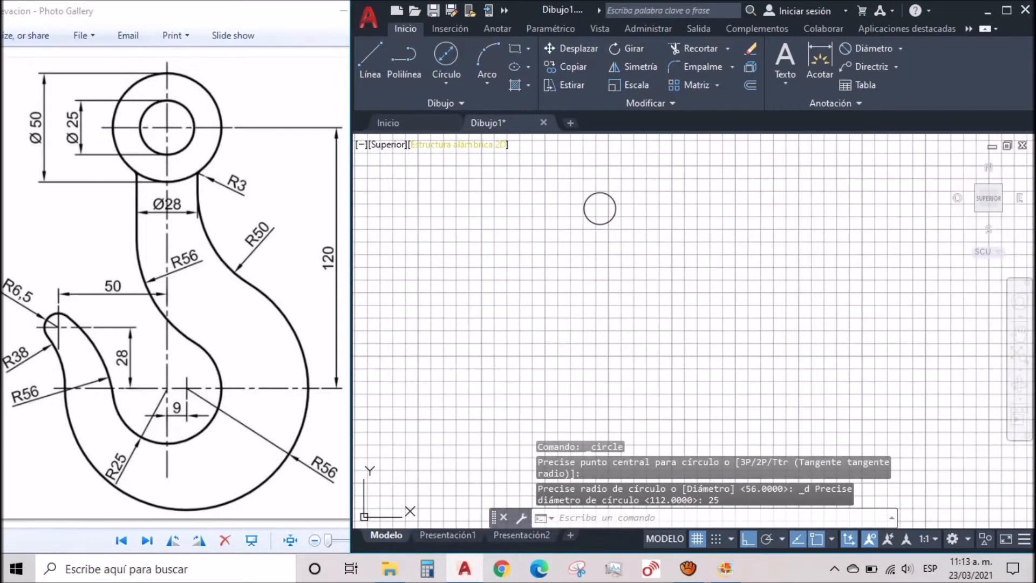
Step: Draw a circle of diameter 50 concentric with the diameter 25 circle
{"action": "left_click", "coordinate": [444, 52]}
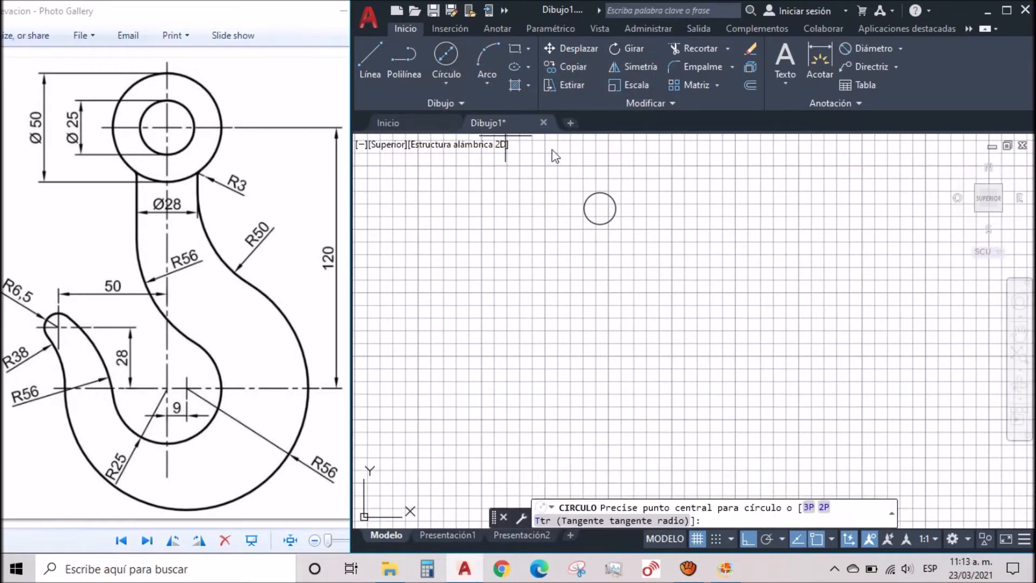
{"action": "left_click", "coordinate": [600, 208]}
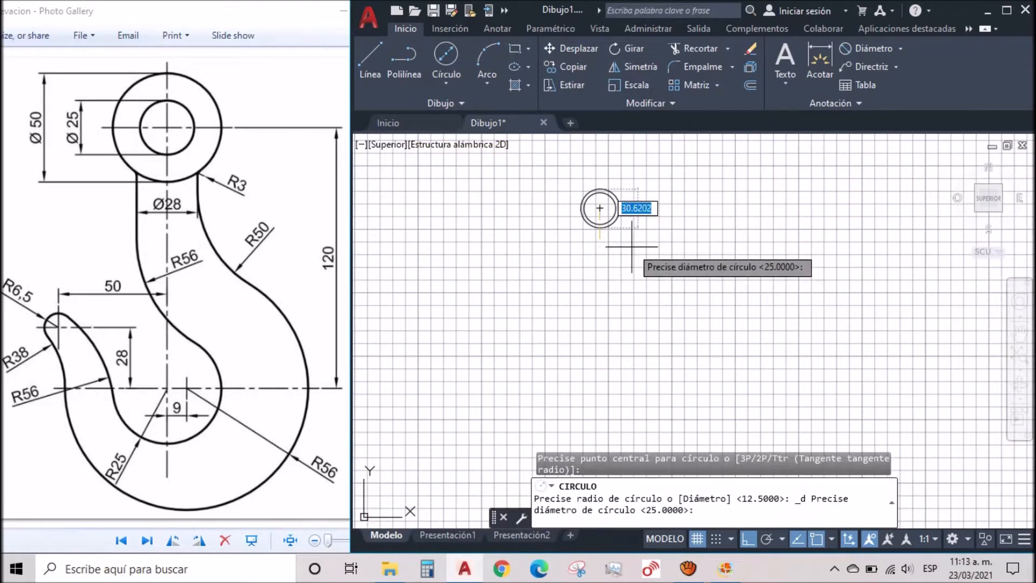
{"action": "type", "text": "50"}
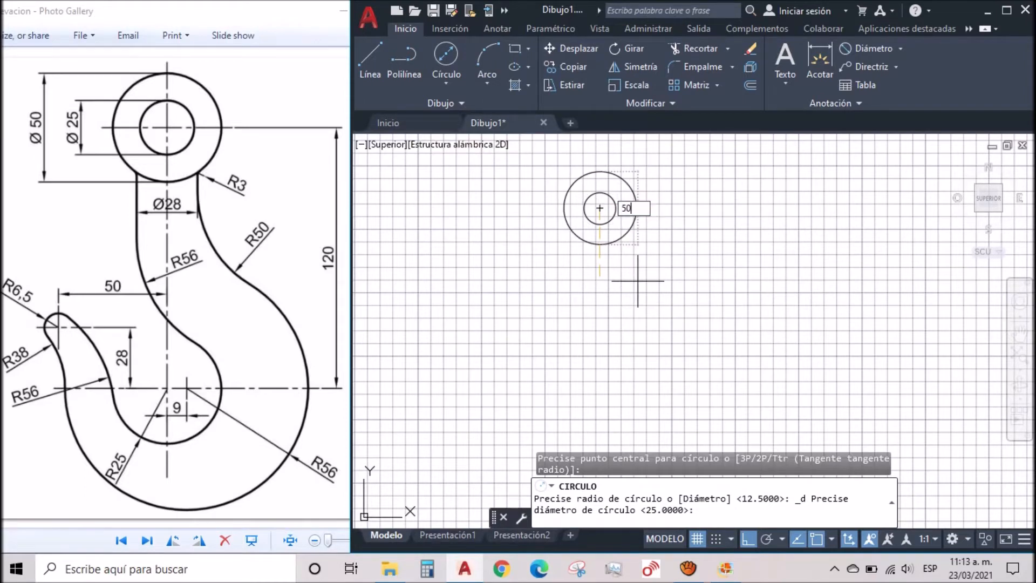
{"action": "key", "text": "Return"}
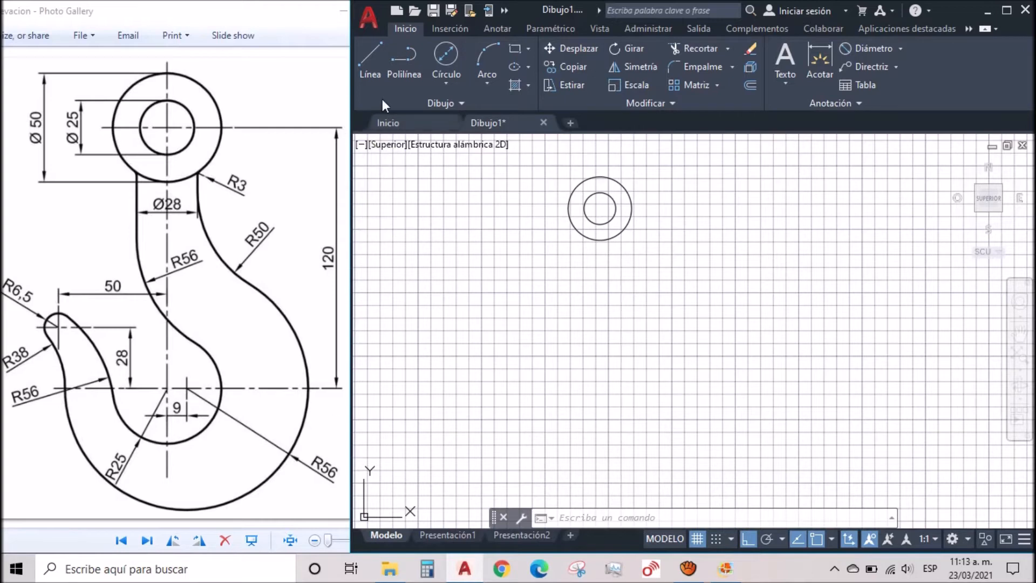
Step: Draw a vertical line 120 units long downward from the centre of the two concentric circles
{"action": "left_click", "coordinate": [372, 56]}
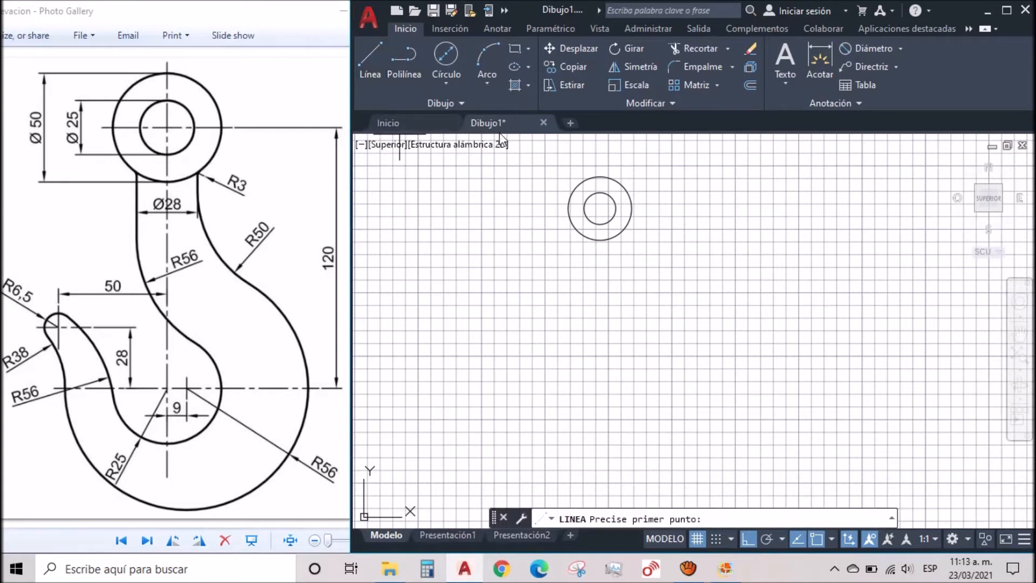
{"action": "left_click", "coordinate": [599, 208]}
{"action": "type", "text": "1"}
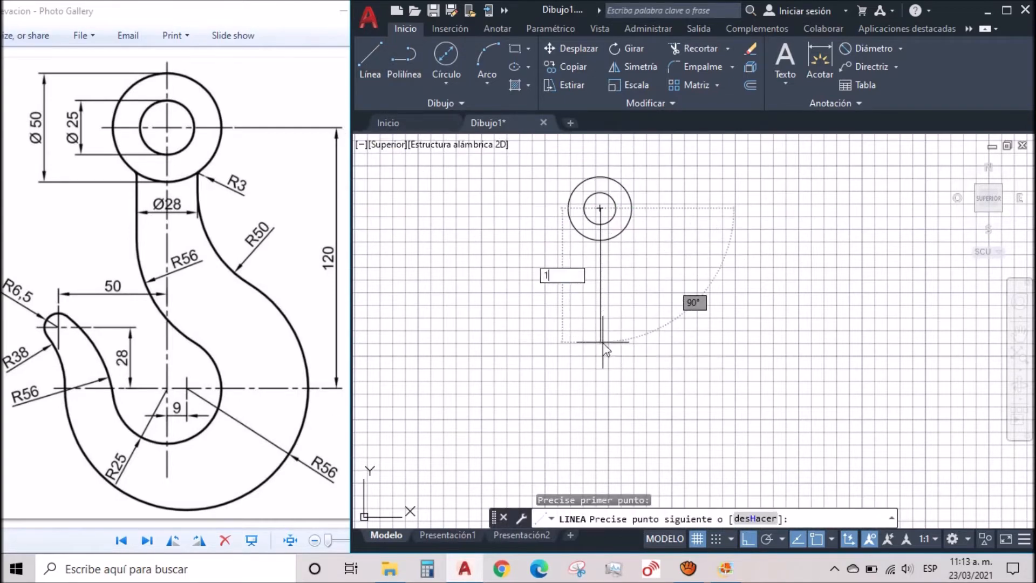
{"action": "type", "text": "20"}
{"action": "key", "text": "Return"}
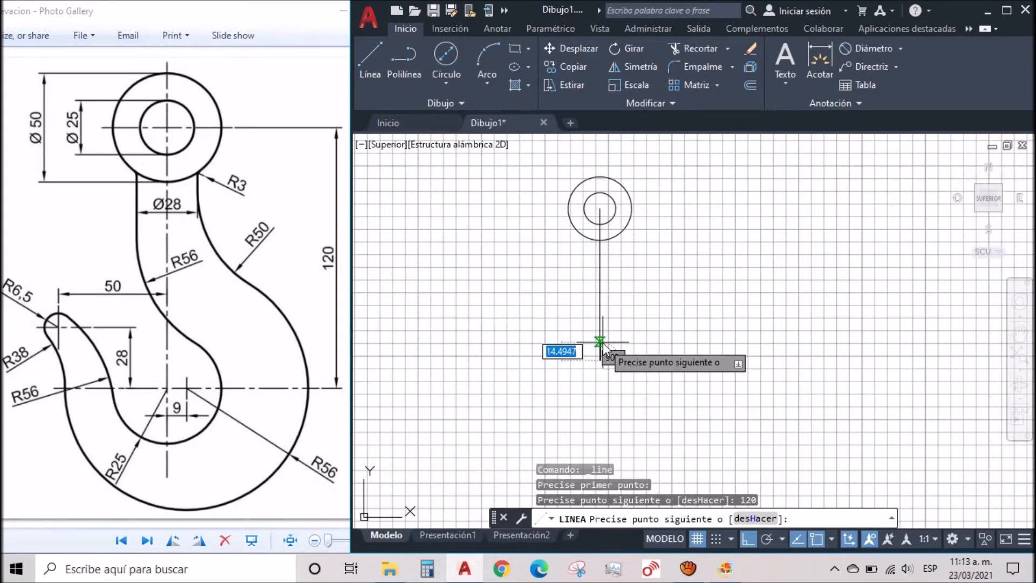
{"action": "key", "text": "Escape"}
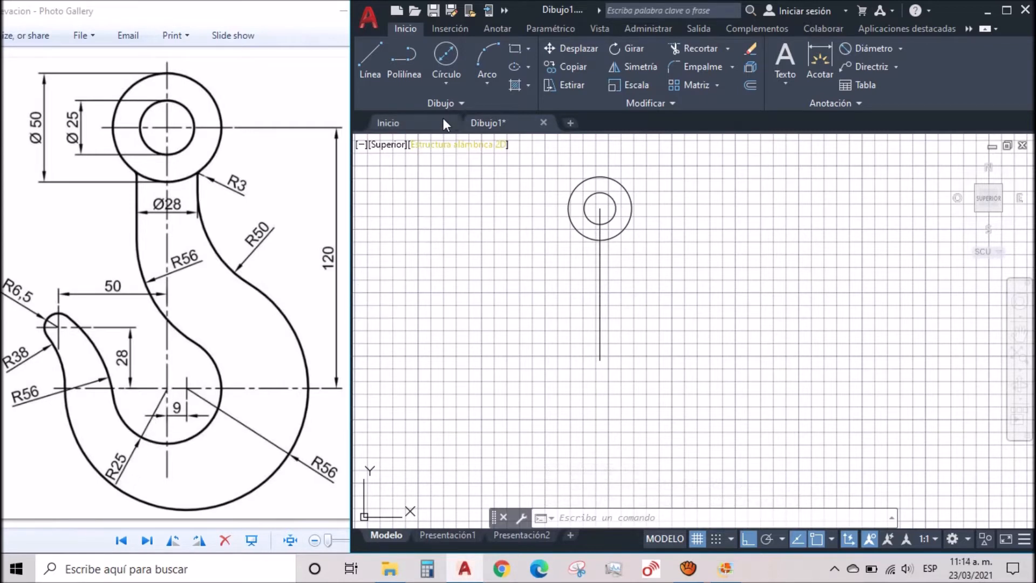
Step: Draw a circle of radius 25 centred on the lower end of the vertical line
{"action": "left_click", "coordinate": [451, 88]}
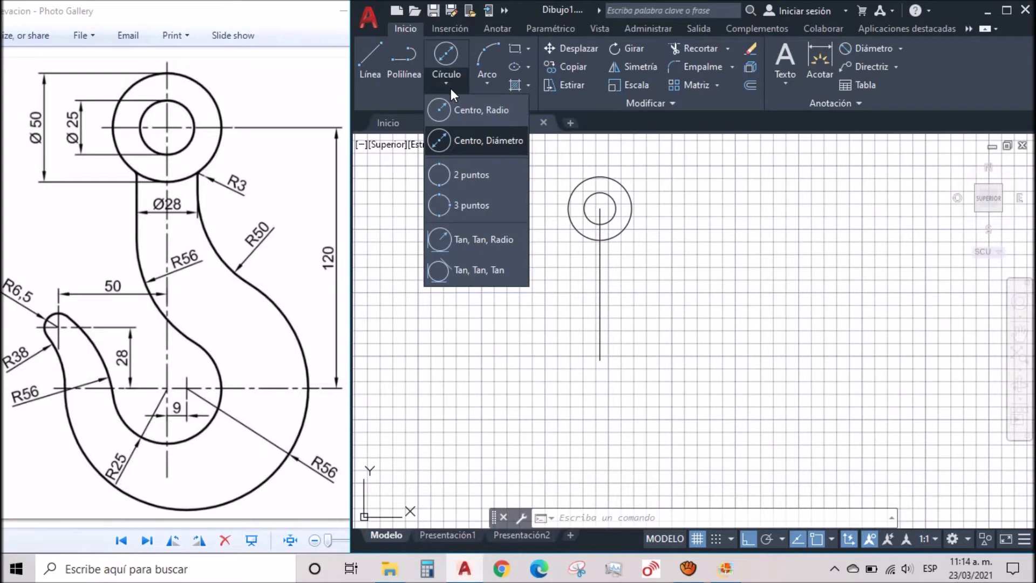
{"action": "left_click", "coordinate": [460, 116]}
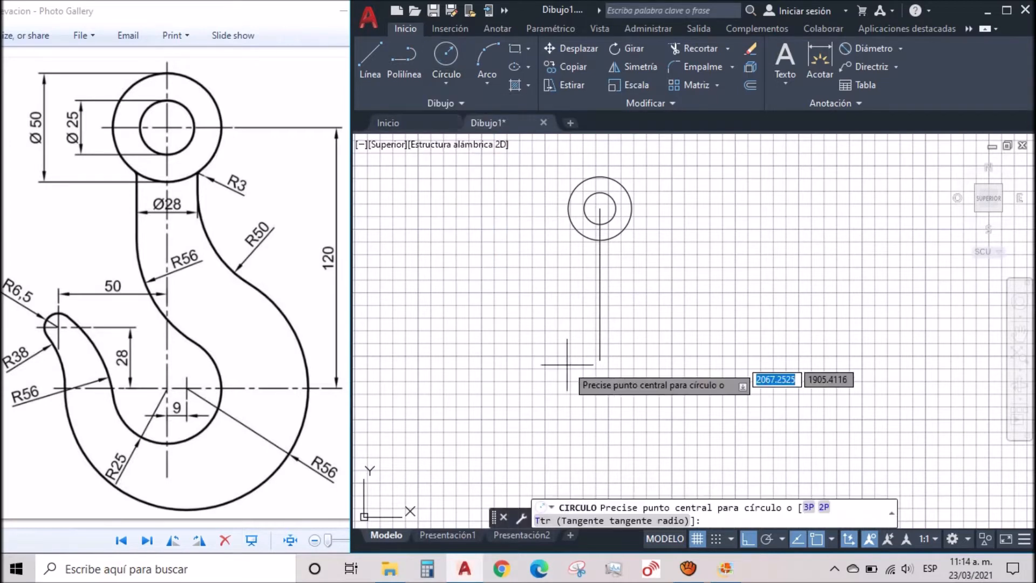
{"action": "left_click", "coordinate": [599, 359]}
{"action": "type", "text": "2"}
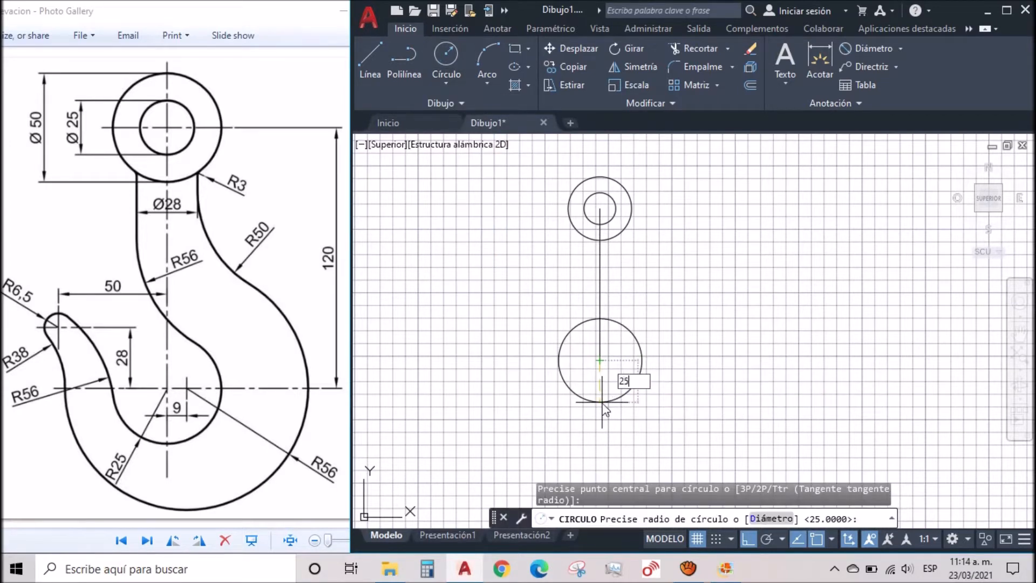
{"action": "type", "text": "5"}
{"action": "key", "text": "Return"}
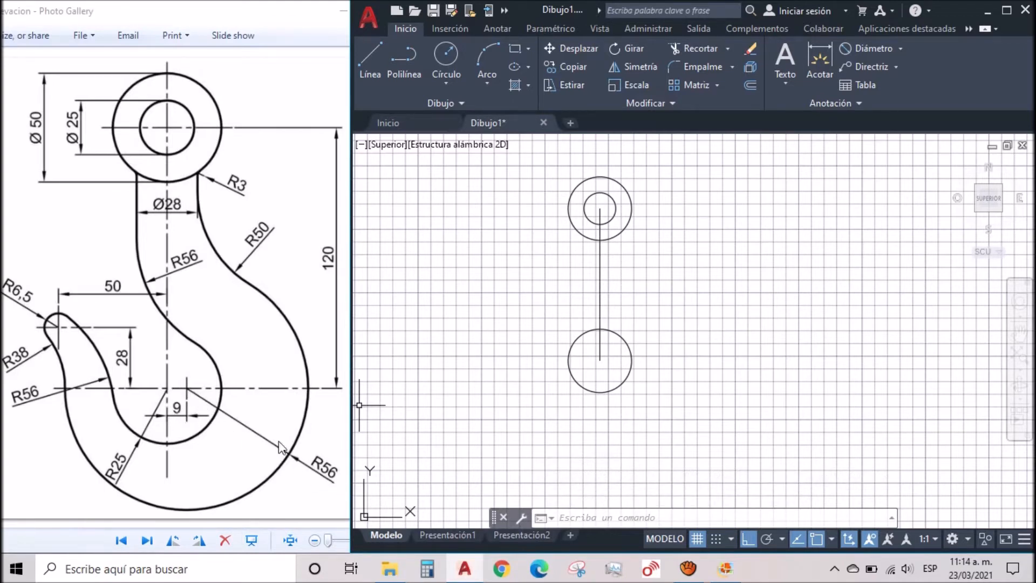
Step: Draw a horizontal line 9 units long to the right from the centre of the radius 25 circle
{"action": "left_click", "coordinate": [368, 67]}
{"action": "left_click", "coordinate": [599, 360]}
{"action": "scroll", "coordinate": [599, 362], "scroll_direction": "up", "scroll_amount": 5}
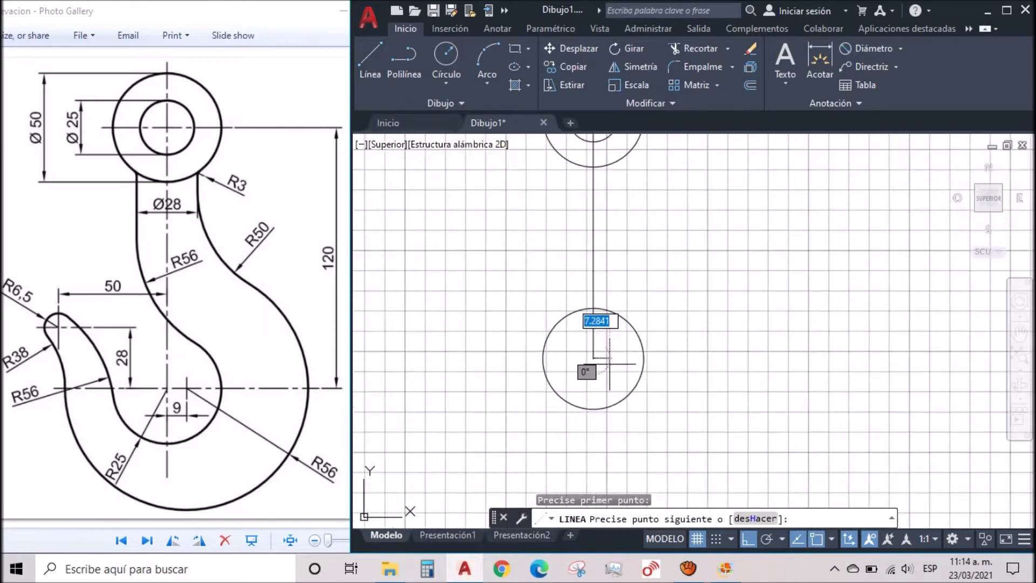
{"action": "type", "text": "9"}
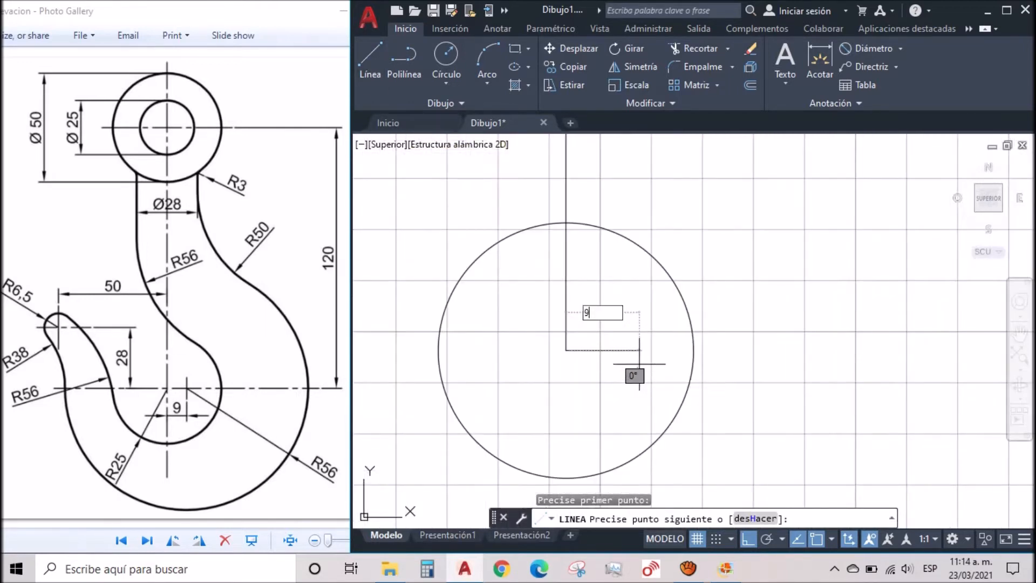
{"action": "key", "text": "Return"}
{"action": "key", "text": "Escape"}
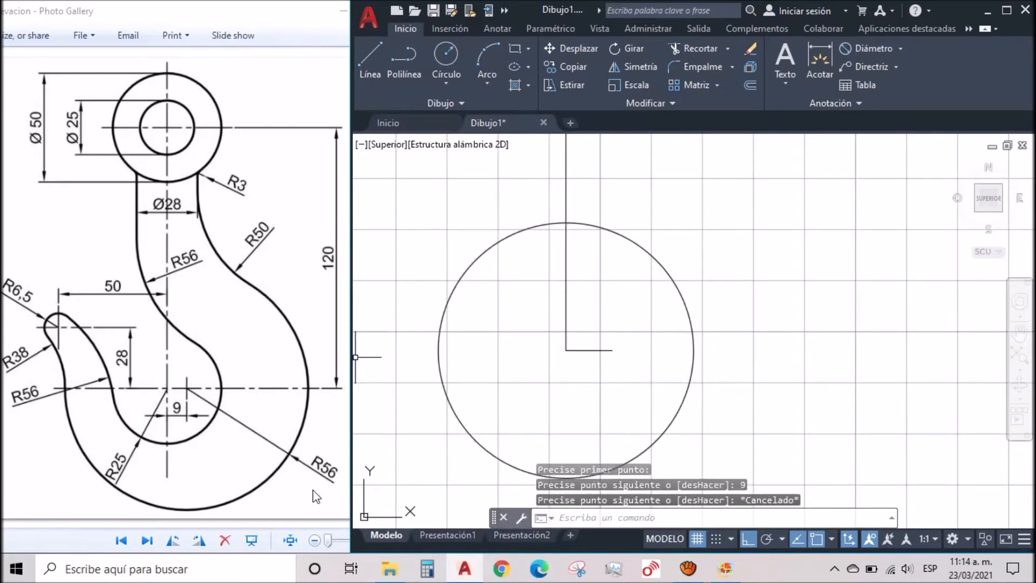
Step: Draw a circle of radius 56 centred on the right end of the 9-unit line
{"action": "left_click", "coordinate": [446, 54]}
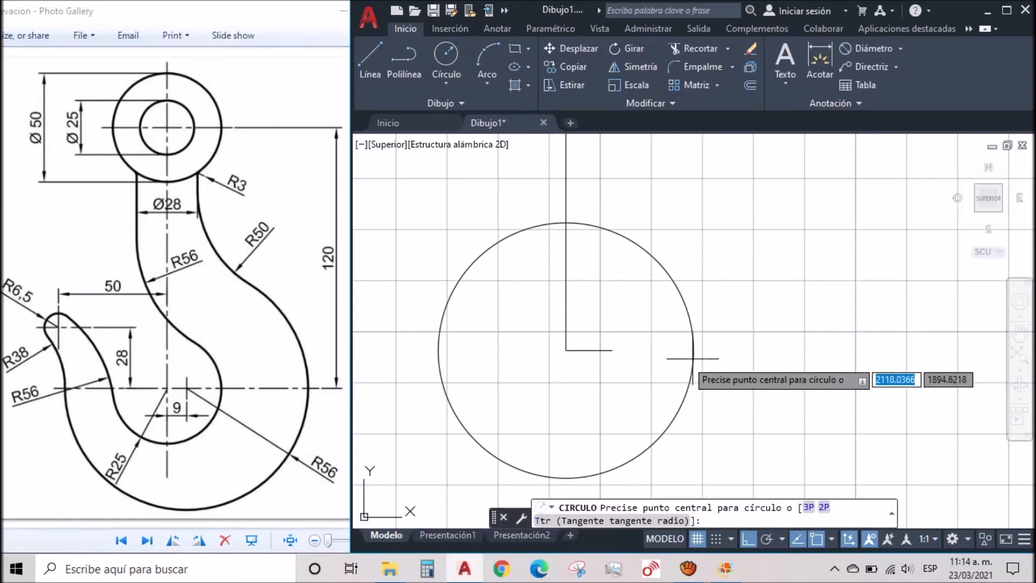
{"action": "left_click", "coordinate": [612, 350]}
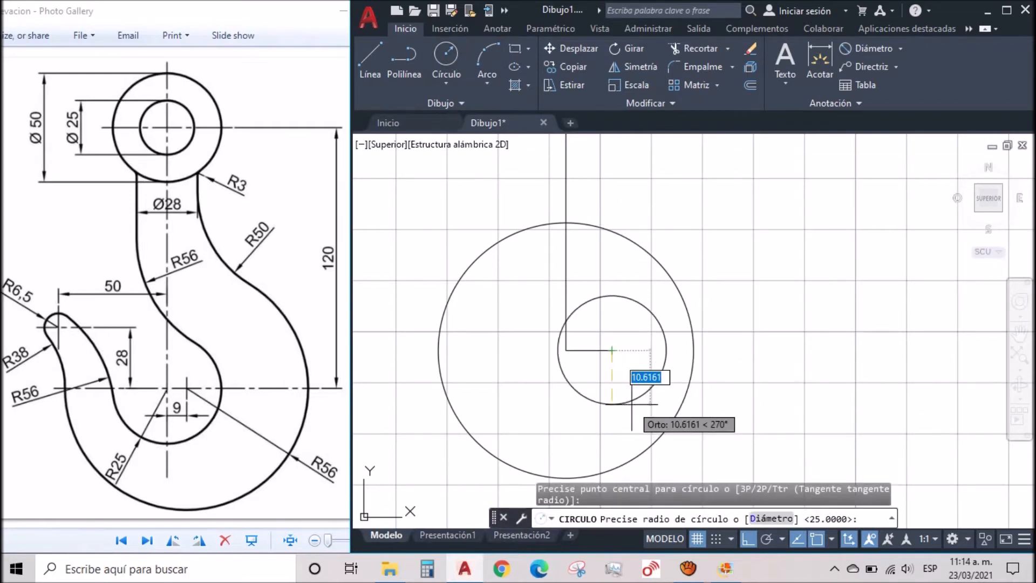
{"action": "type", "text": "56"}
{"action": "key", "text": "Return"}
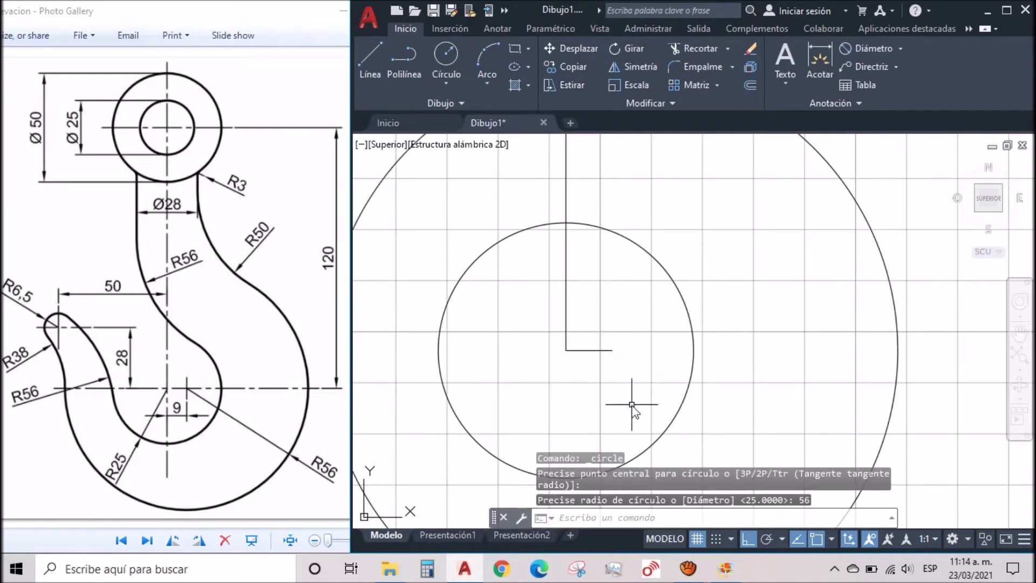
{"action": "scroll", "coordinate": [631, 404], "scroll_direction": "down", "scroll_amount": 8}
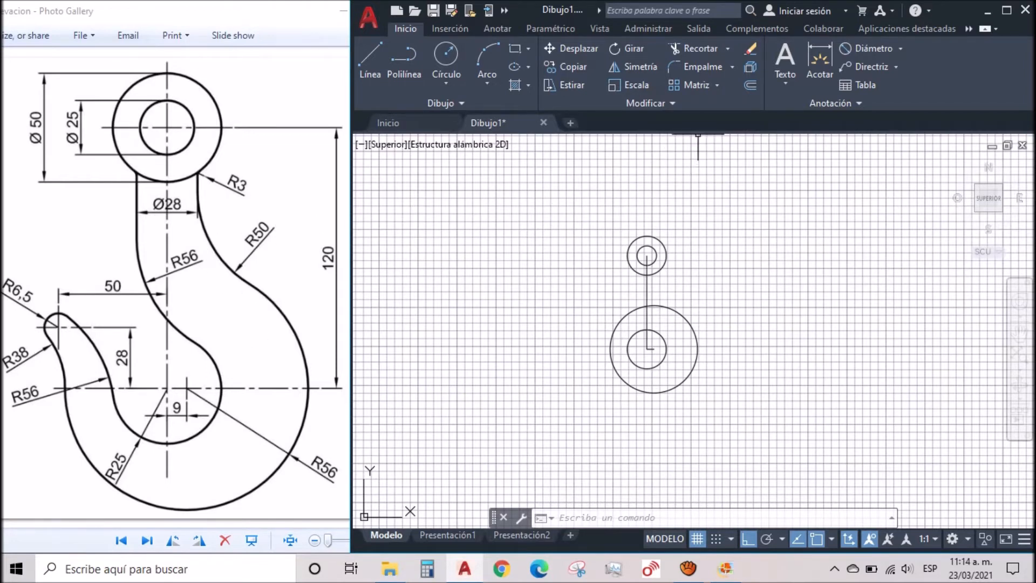
{"action": "left_click", "coordinate": [700, 67]}
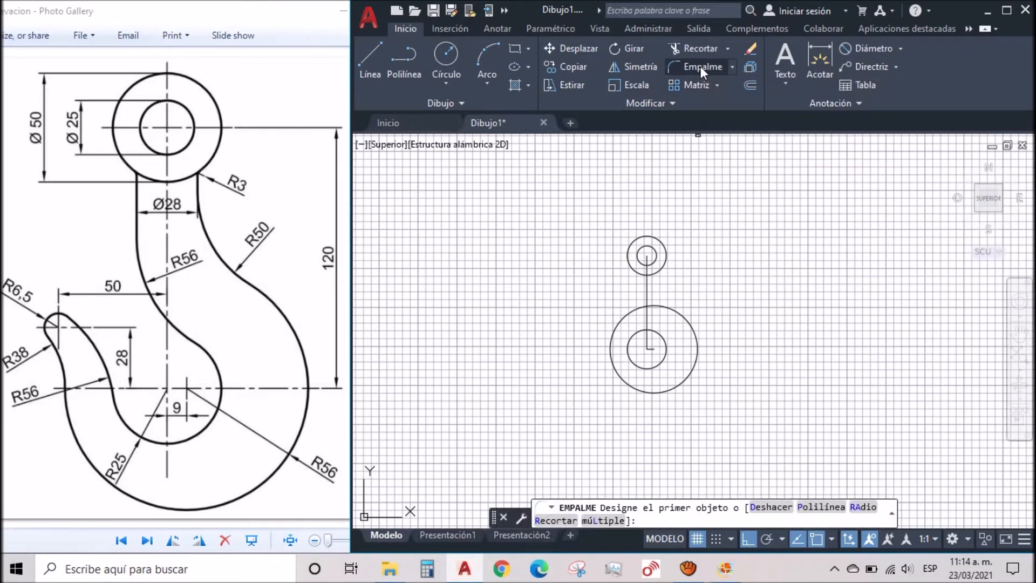
{"action": "left_click", "coordinate": [863, 507]}
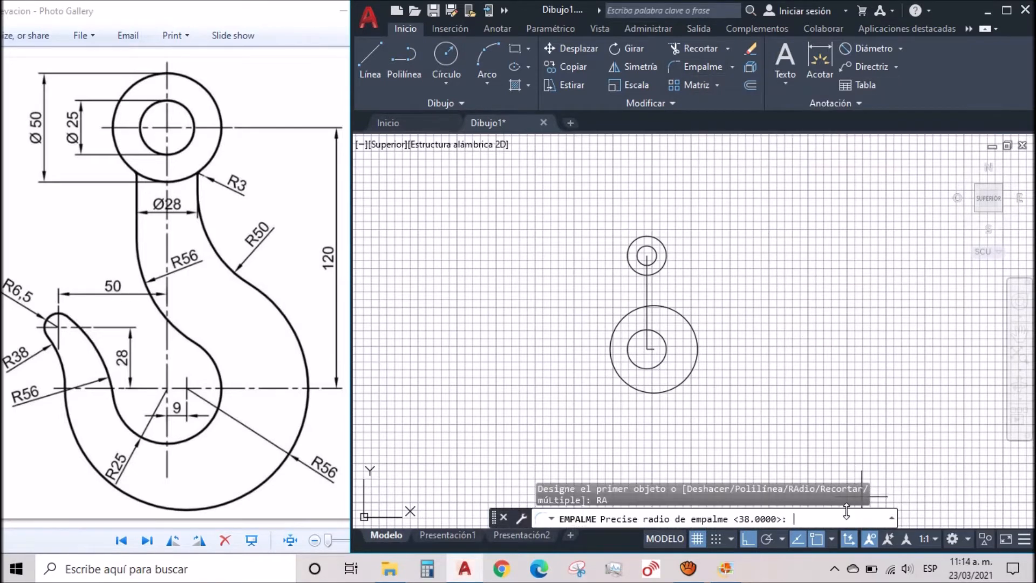
{"action": "key", "text": "Return"}
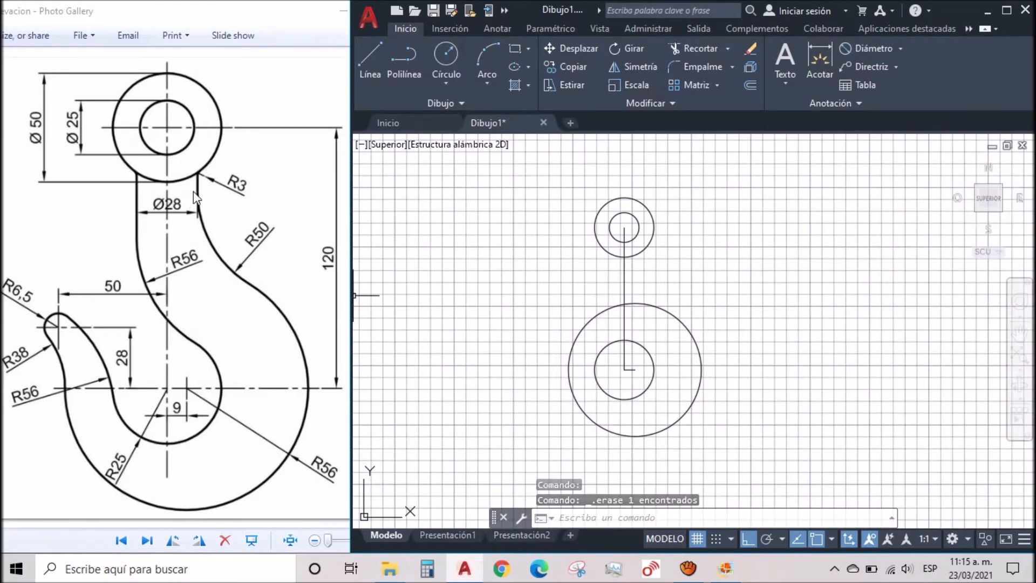
Step: Draw a horizontal line 28 units long in the empty space to the right of the vertical centreline, between the upper and lower circles
{"action": "left_click", "coordinate": [373, 70]}
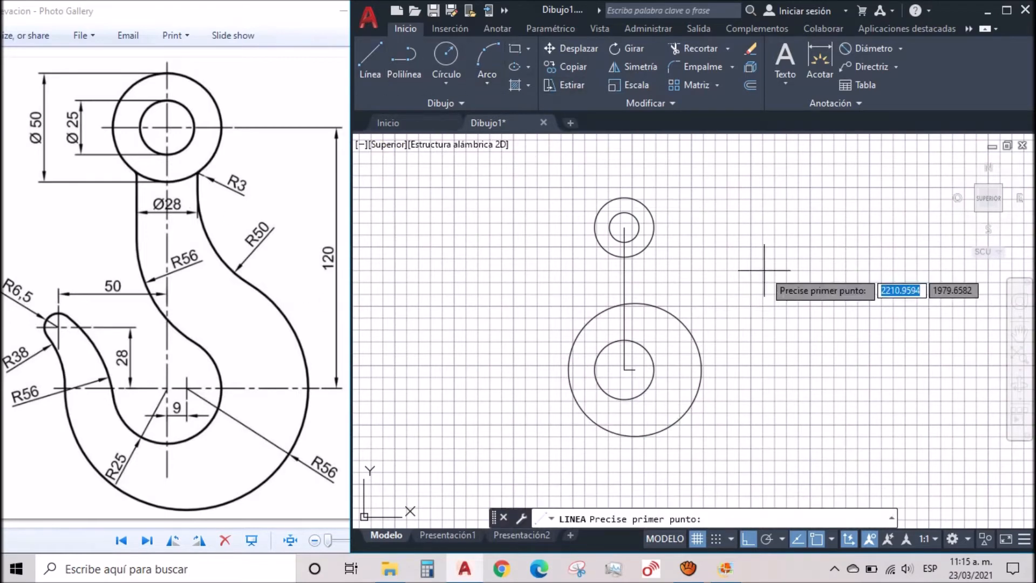
{"action": "left_click", "coordinate": [670, 272]}
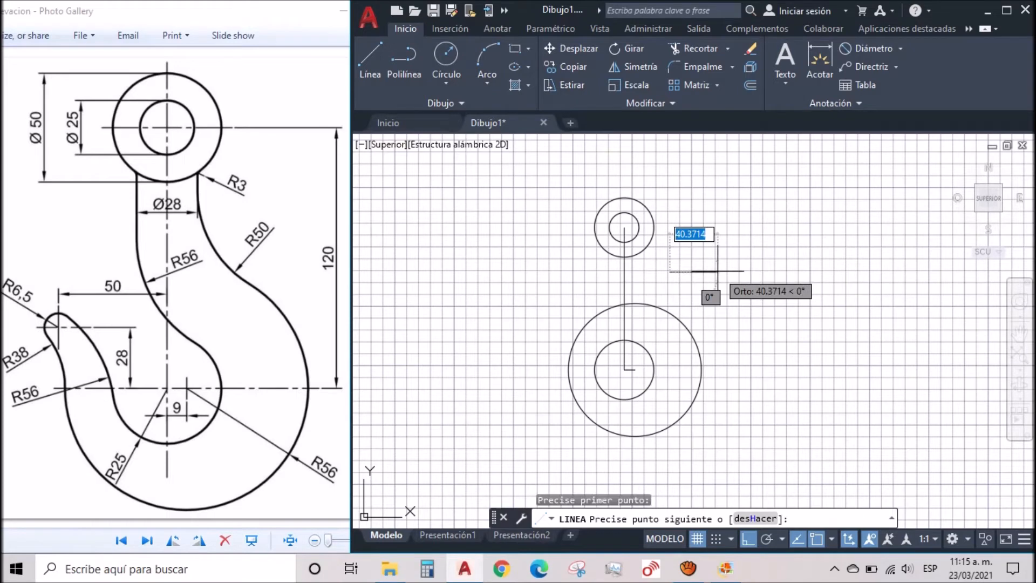
{"action": "type", "text": "2"}
{"action": "key", "text": "Return"}
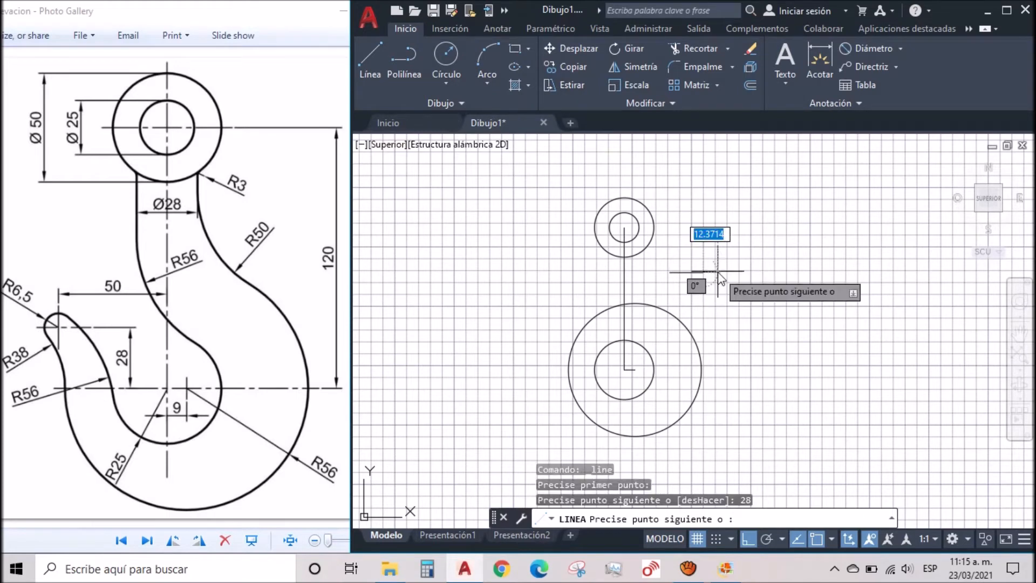
{"action": "key", "text": "Escape"}
Step: Move the 28-unit line by its midpoint onto the vertical centreline, just below the concentric circles
{"action": "scroll", "coordinate": [693, 272], "scroll_direction": "up", "scroll_amount": 5}
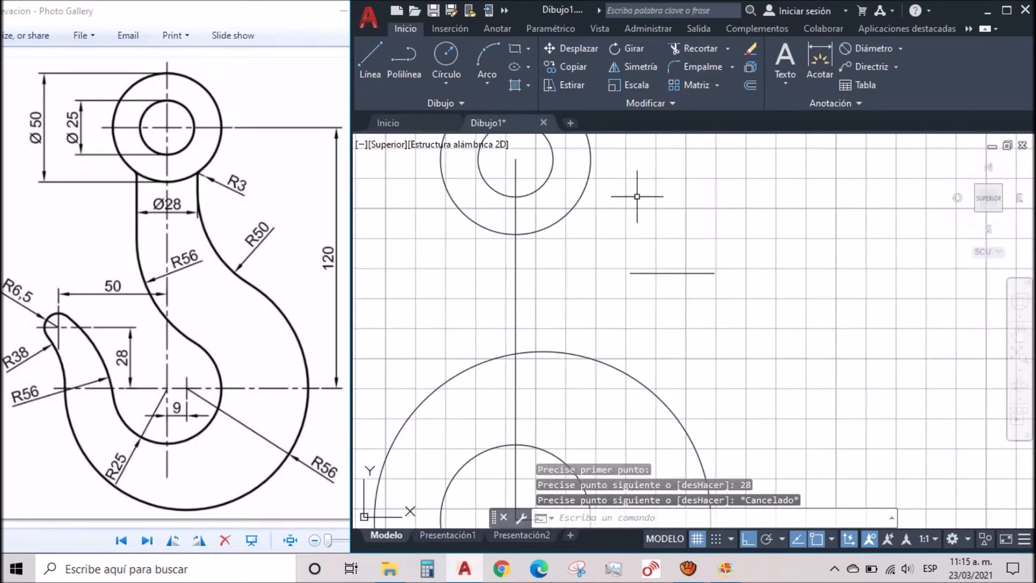
{"action": "left_click", "coordinate": [569, 48]}
{"action": "left_click", "coordinate": [699, 273]}
{"action": "key", "text": "Return"}
{"action": "left_click", "coordinate": [673, 272]}
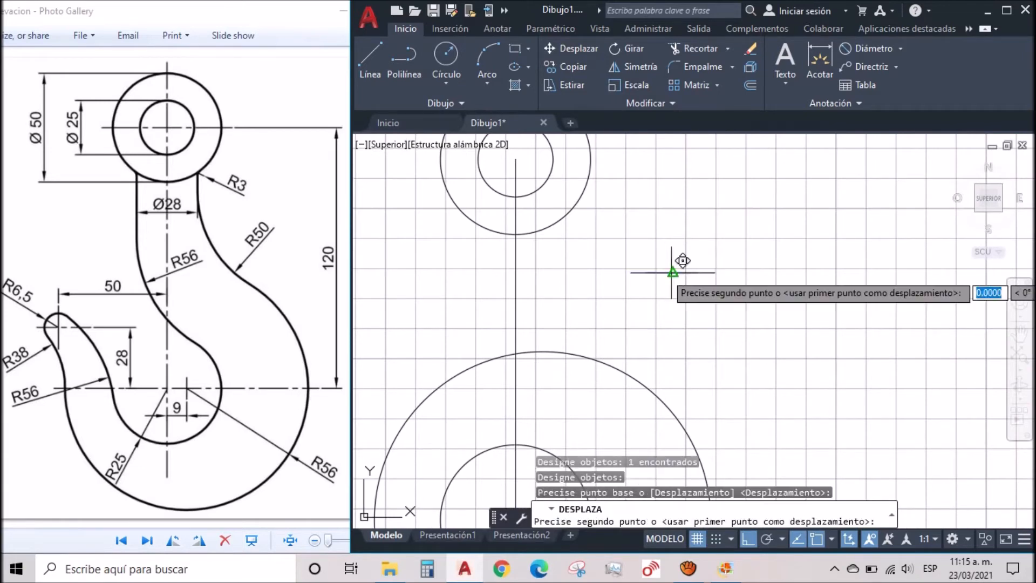
{"action": "left_click", "coordinate": [515, 273]}
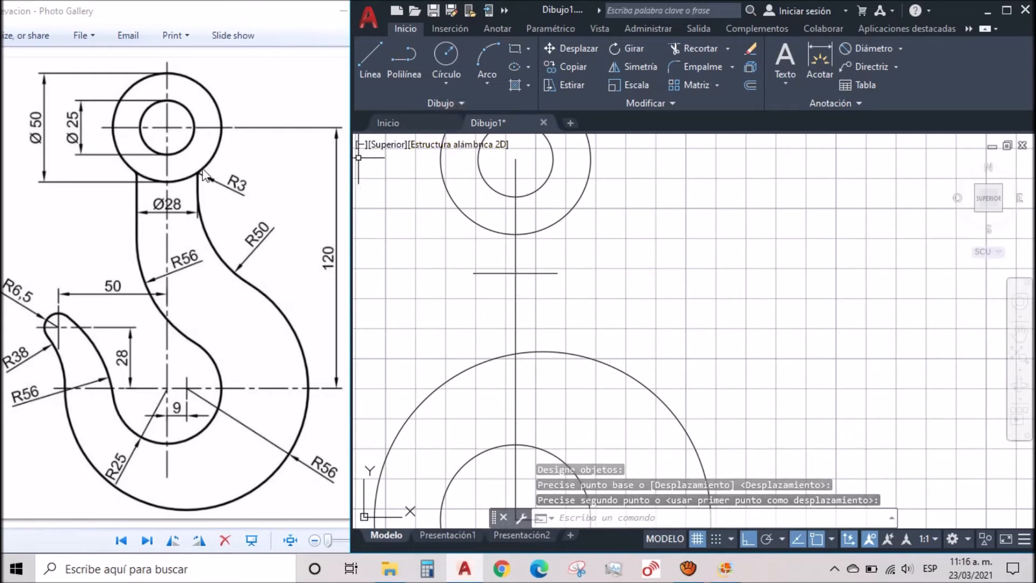
Step: Draw short vertical lines upward from both ends of the 28-unit line, the left one about 9 units long
{"action": "left_click", "coordinate": [363, 61]}
{"action": "left_click", "coordinate": [558, 273]}
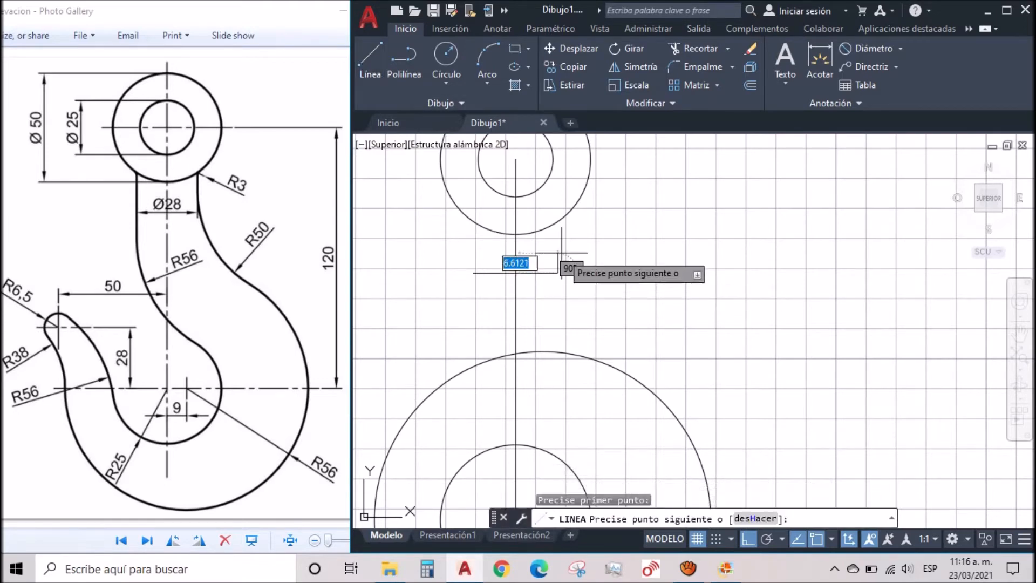
{"action": "scroll", "coordinate": [562, 252], "scroll_direction": "up", "scroll_amount": 2}
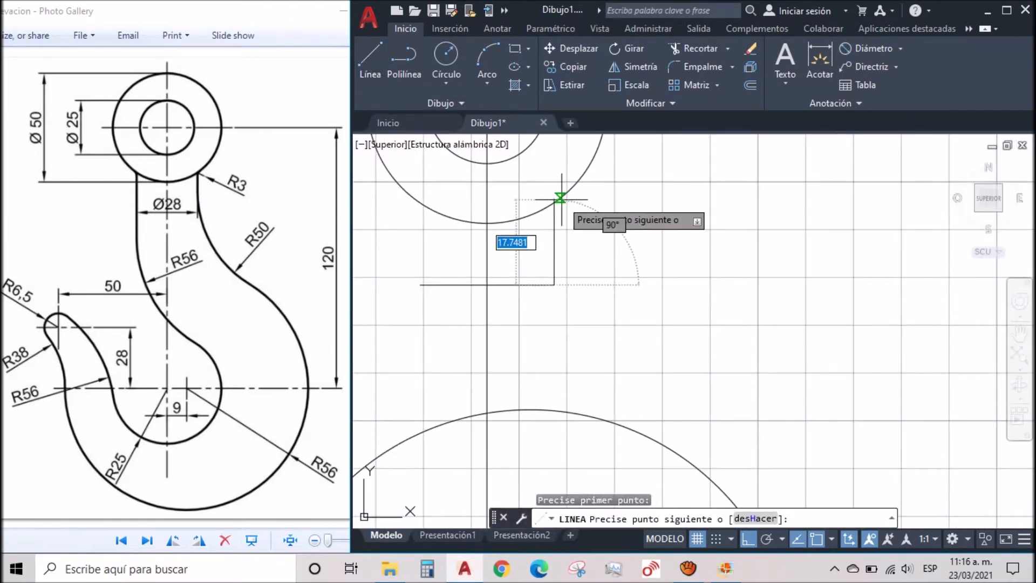
{"action": "left_click", "coordinate": [554, 248]}
{"action": "key", "text": "Escape"}
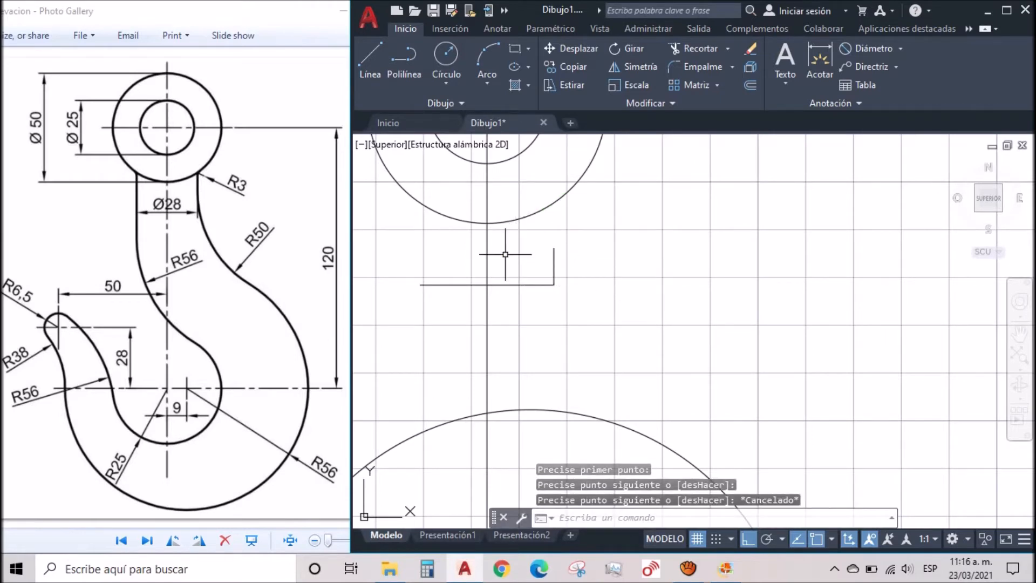
{"action": "key", "text": "Return"}
{"action": "left_click", "coordinate": [420, 284]}
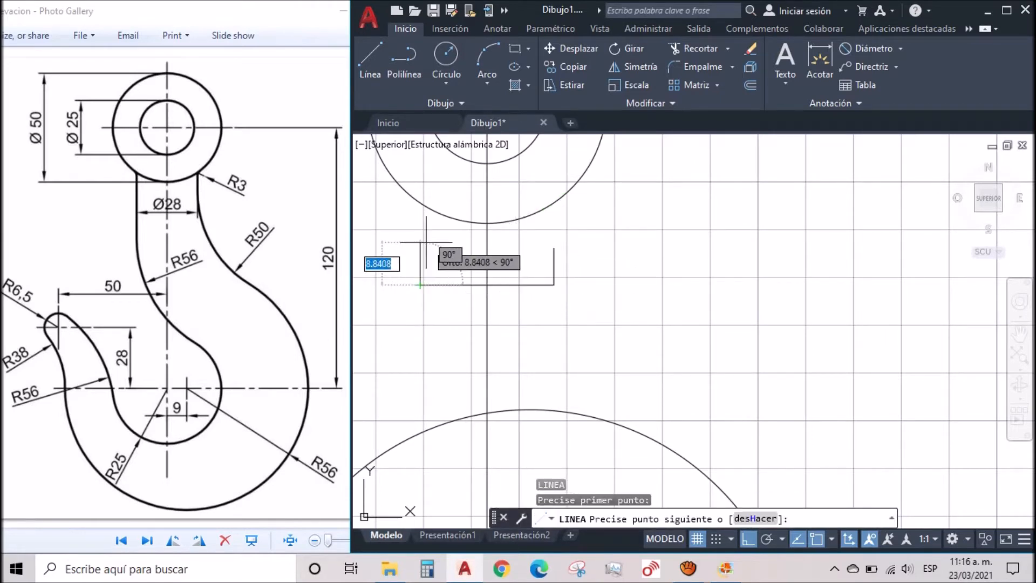
{"action": "left_click", "coordinate": [426, 243]}
{"action": "key", "text": "Escape"}
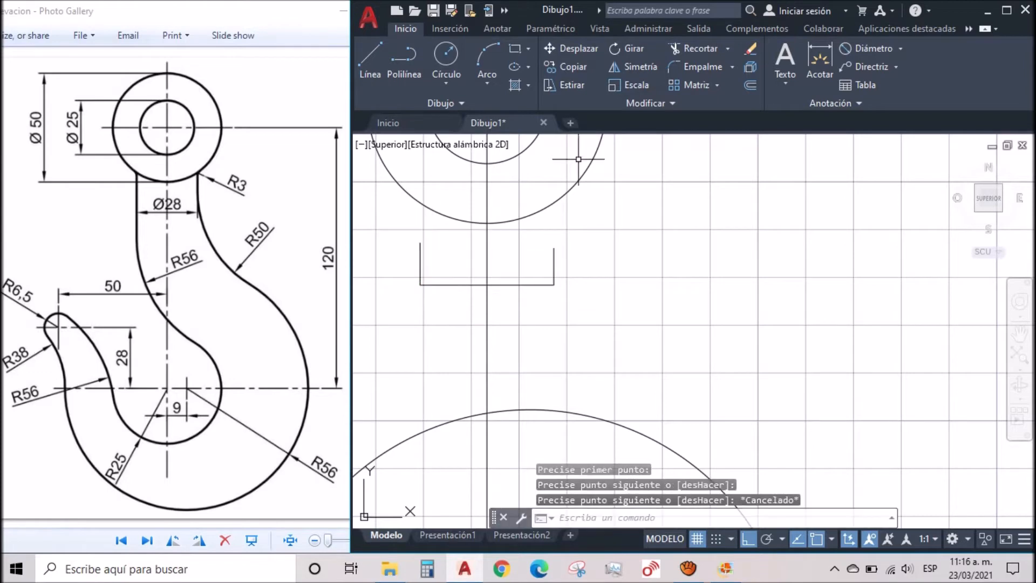
Step: Extend both short vertical lines up to the diameter 50 circle
{"action": "left_click", "coordinate": [728, 49]}
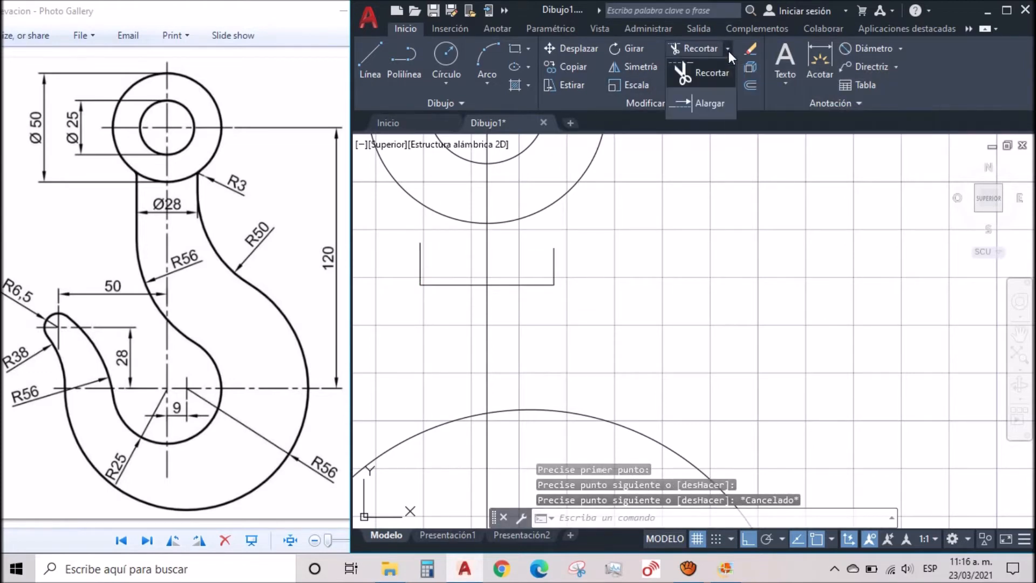
{"action": "left_click", "coordinate": [720, 105]}
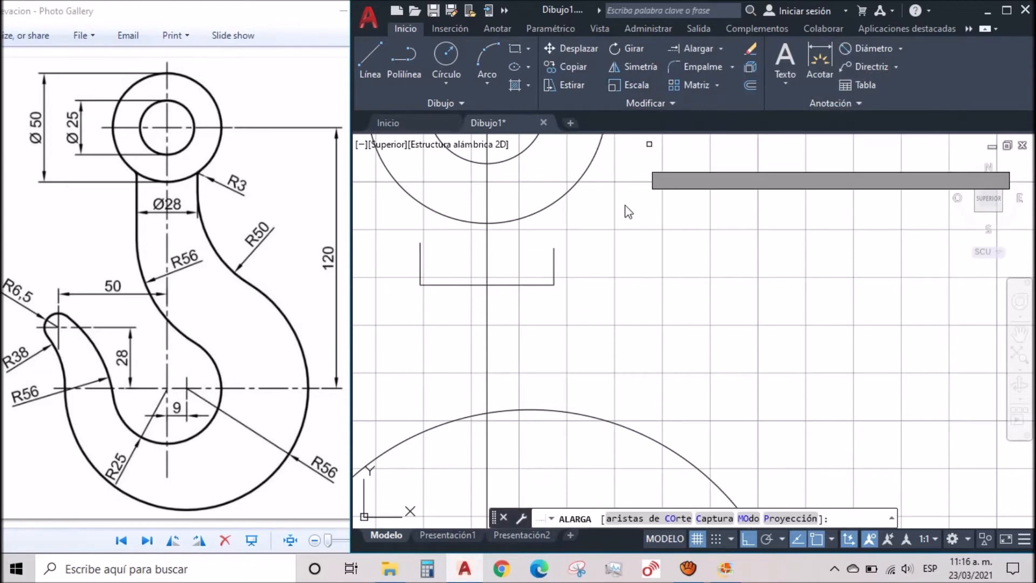
{"action": "left_click", "coordinate": [556, 262]}
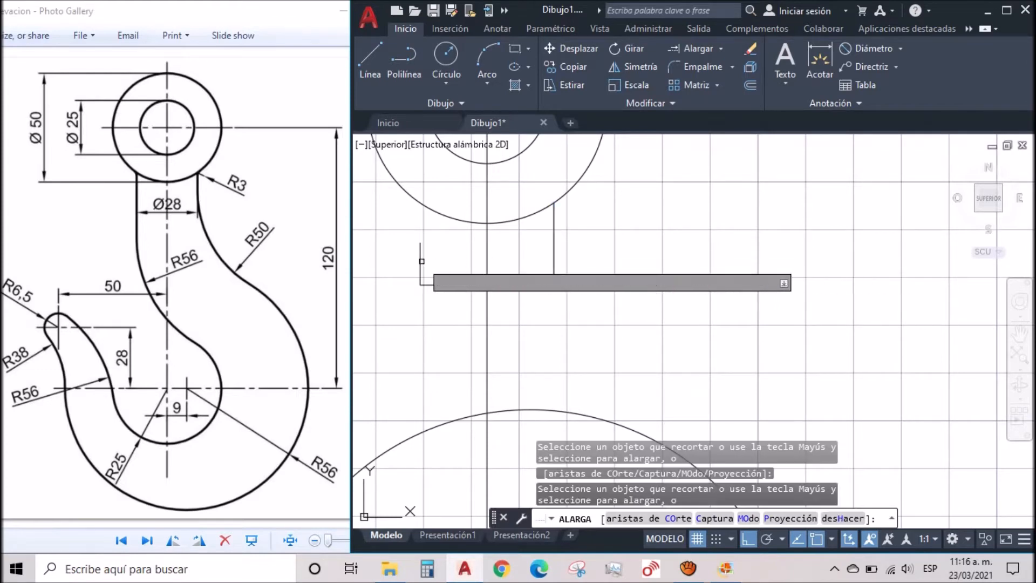
{"action": "scroll", "coordinate": [647, 298], "scroll_direction": "down", "scroll_amount": 5}
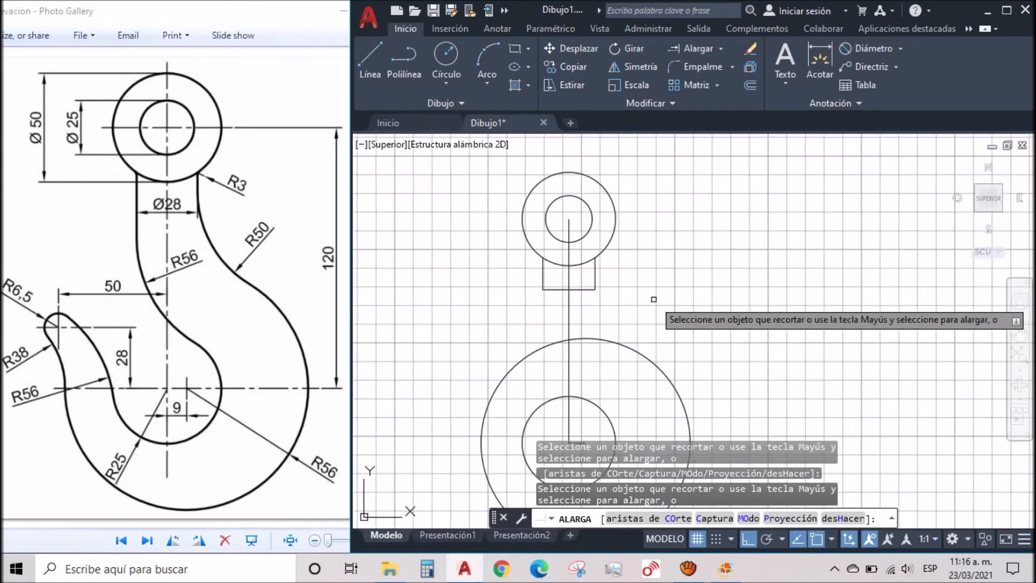
{"action": "middle_click_drag", "start_coordinate": [633, 302], "coordinate": [601, 271]}
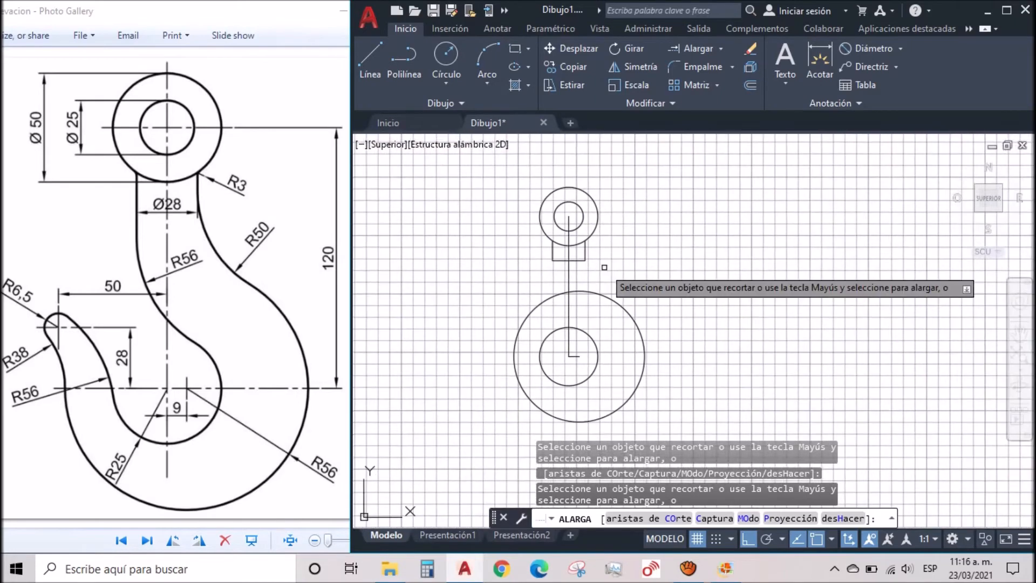
{"action": "key", "text": "Escape"}
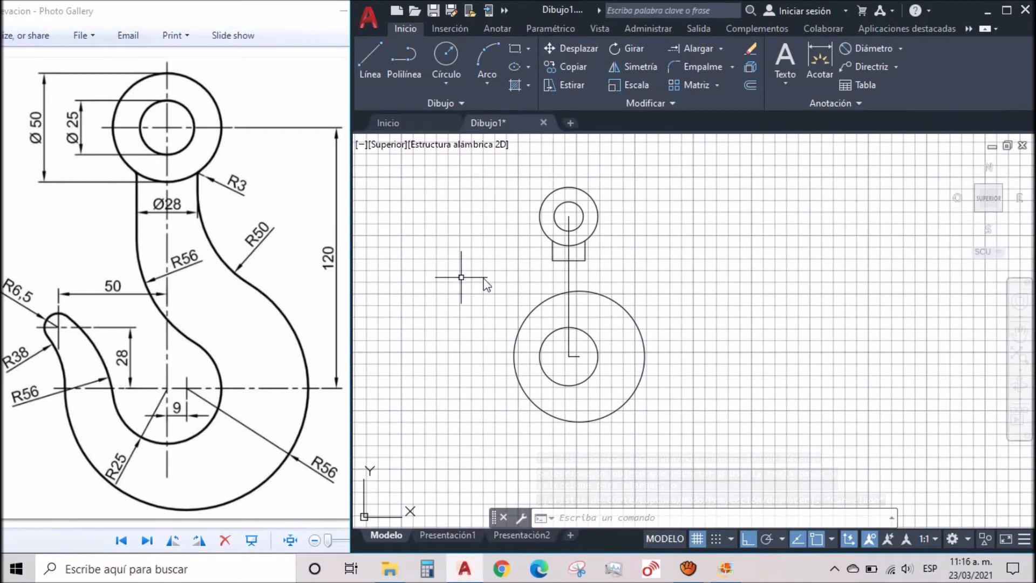
Step: Fillet the large radius 56 circle and the right vertical line of the shank with a radius of 50
{"action": "left_click", "coordinate": [701, 65]}
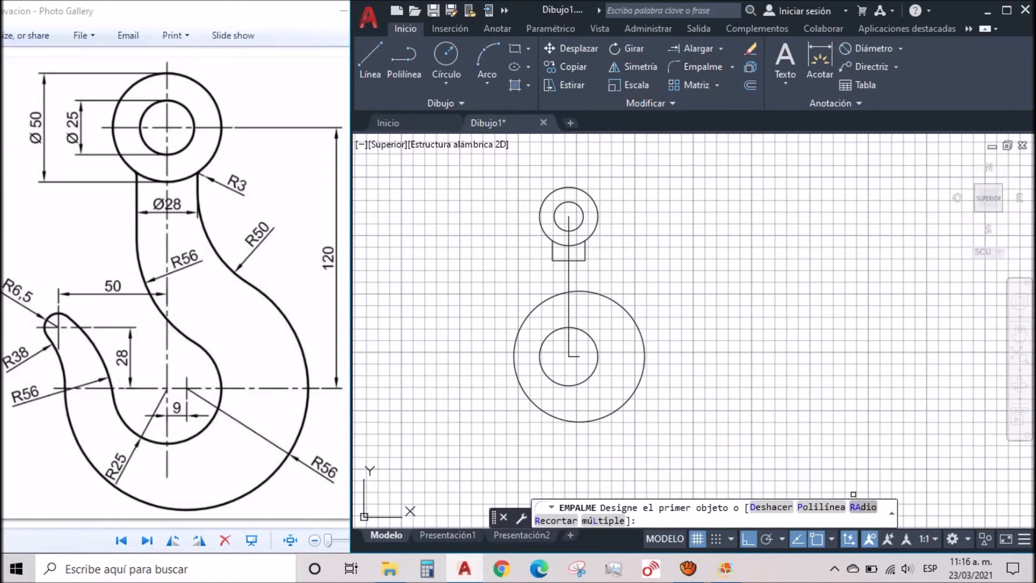
{"action": "left_click", "coordinate": [859, 507]}
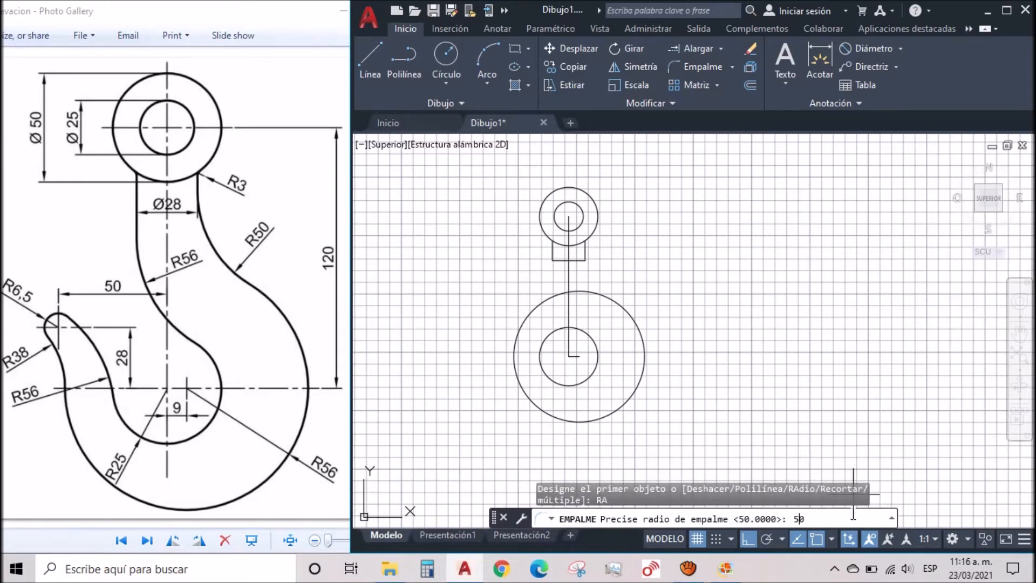
{"action": "key", "text": "Return"}
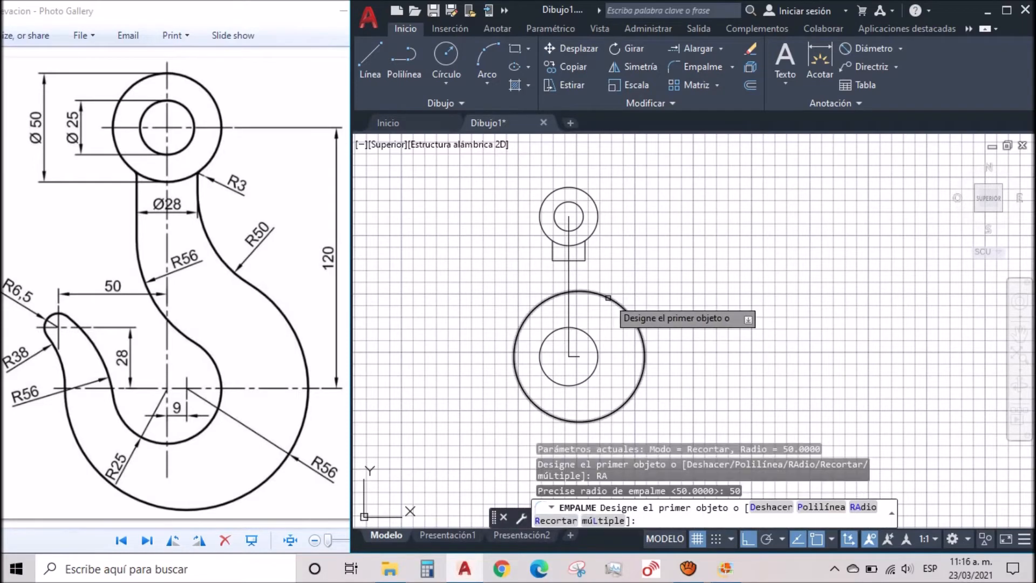
{"action": "scroll", "coordinate": [607, 297], "scroll_direction": "up", "scroll_amount": 4}
{"action": "left_click", "coordinate": [608, 297]}
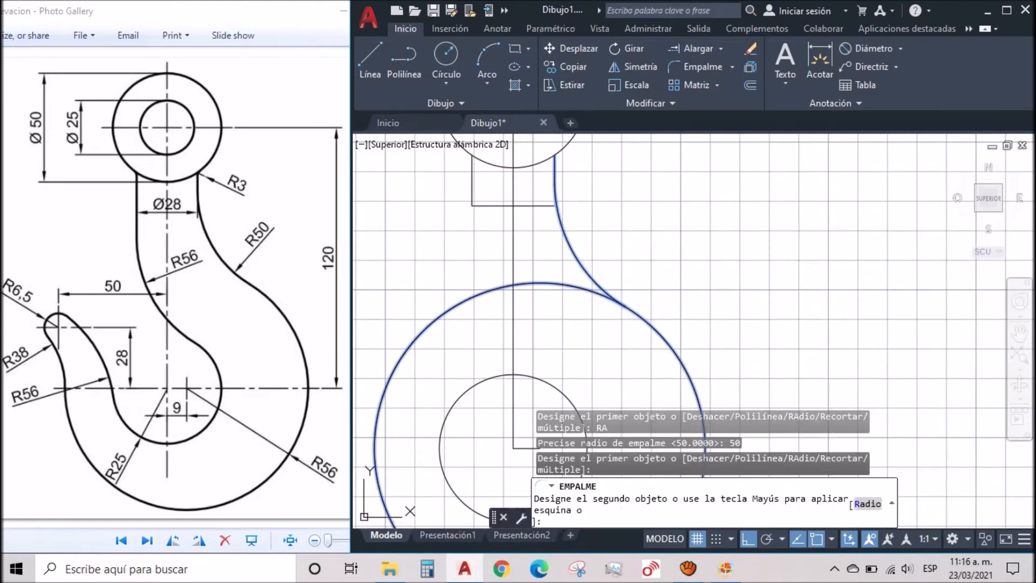
{"action": "left_click", "coordinate": [552, 183]}
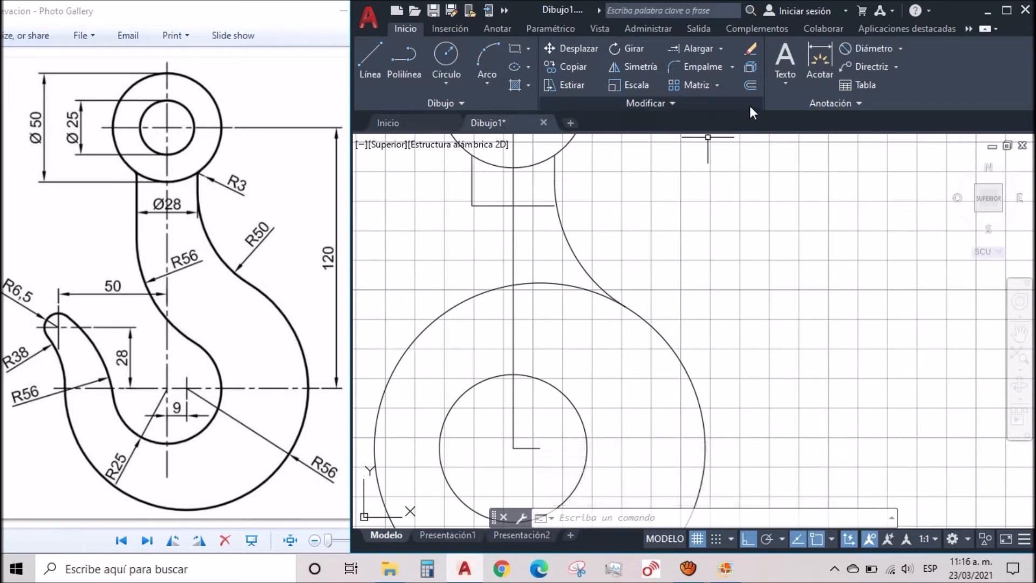
Step: Fillet both vertical shank lines to the diameter 50 circle with a radius of 3, using the Multiple option
{"action": "left_click", "coordinate": [701, 69]}
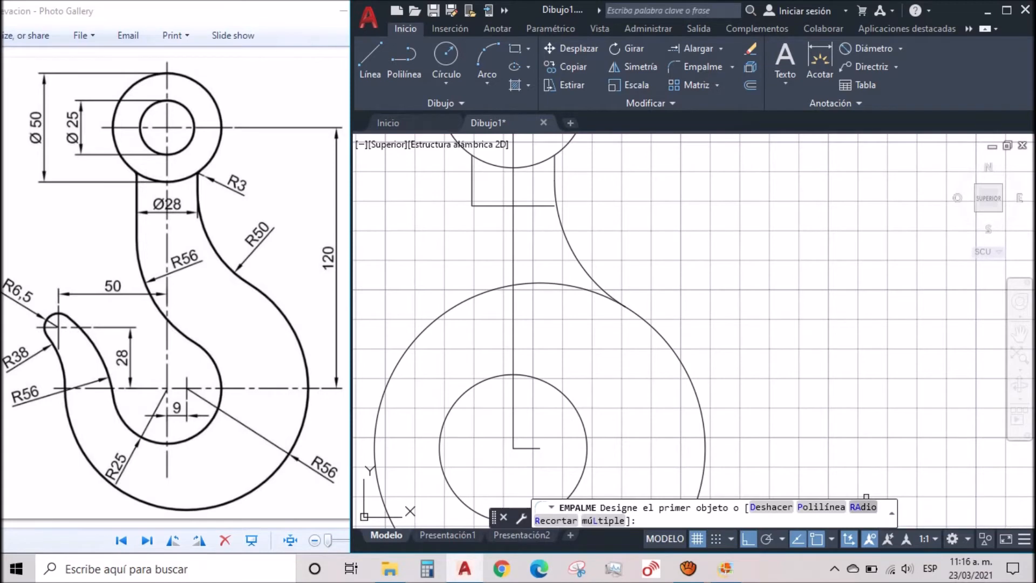
{"action": "left_click", "coordinate": [862, 506]}
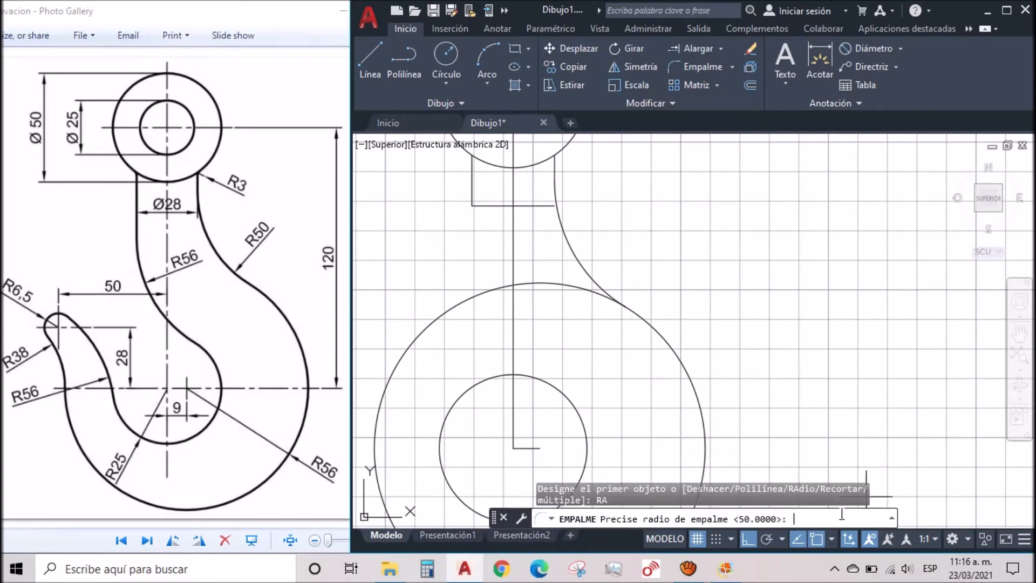
{"action": "key", "text": "Return"}
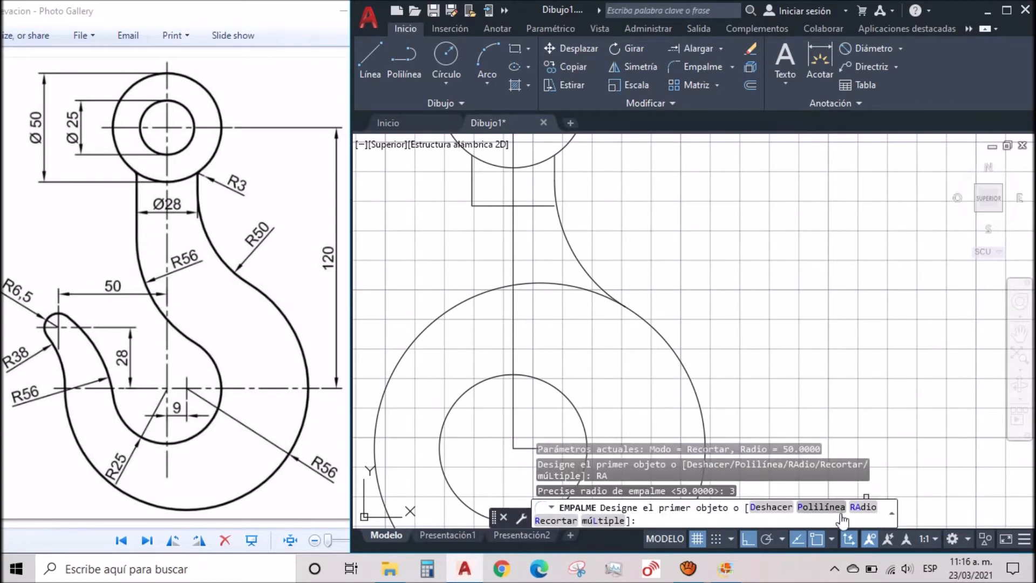
{"action": "left_click", "coordinate": [604, 521]}
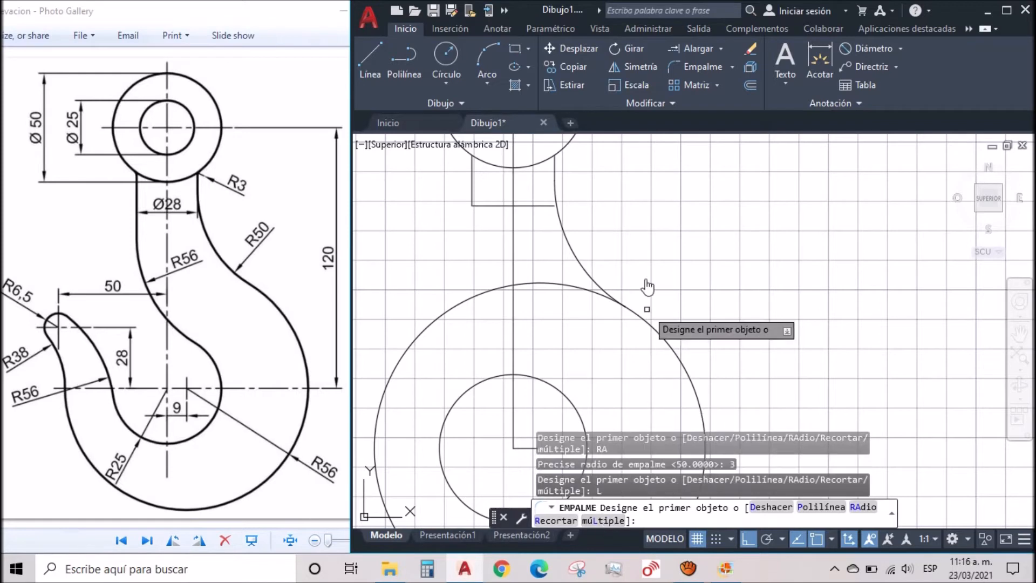
{"action": "middle_click_drag", "start_coordinate": [580, 168], "coordinate": [619, 290]}
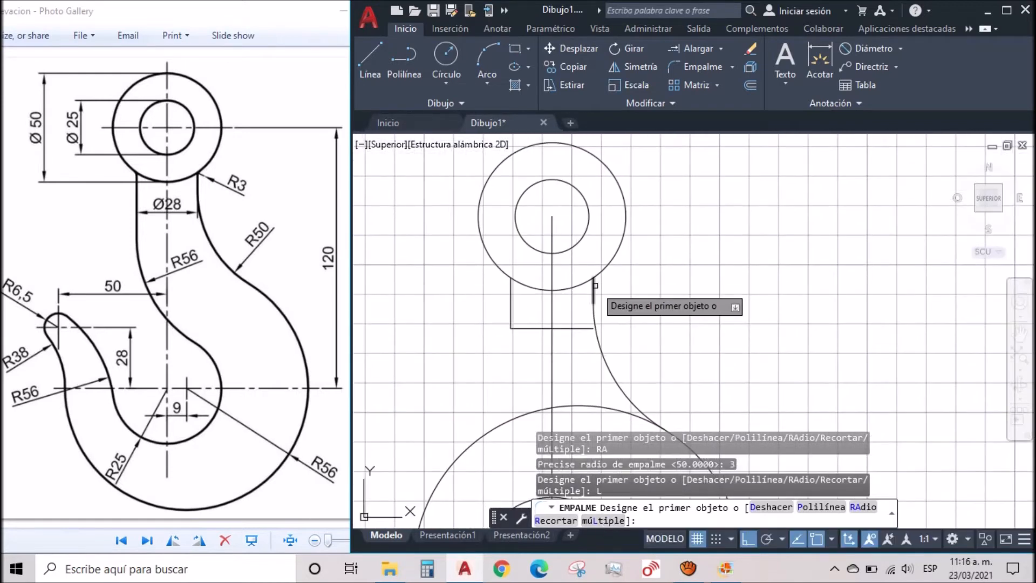
{"action": "left_click", "coordinate": [599, 272]}
{"action": "left_click", "coordinate": [591, 288]}
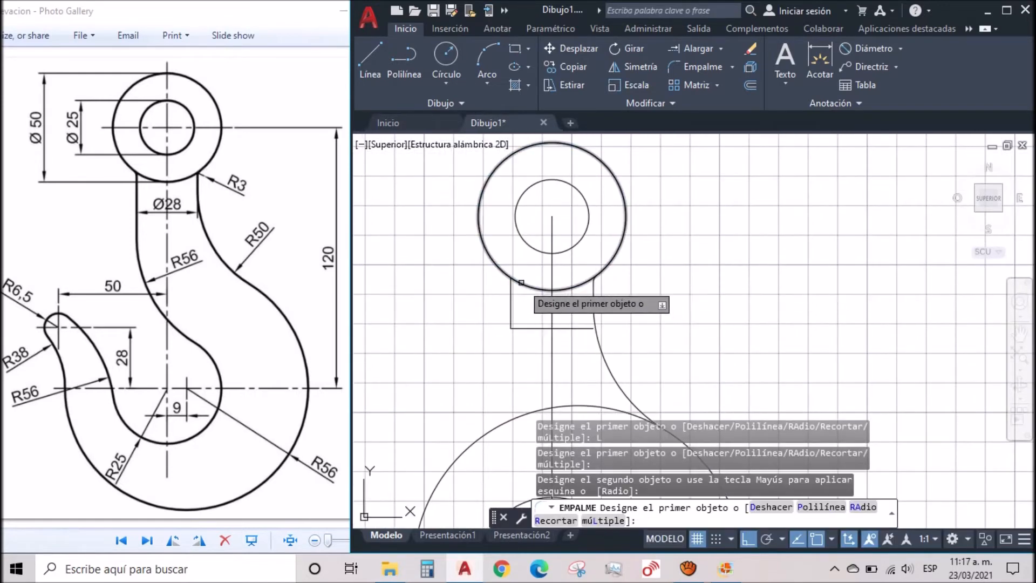
{"action": "left_click", "coordinate": [511, 283]}
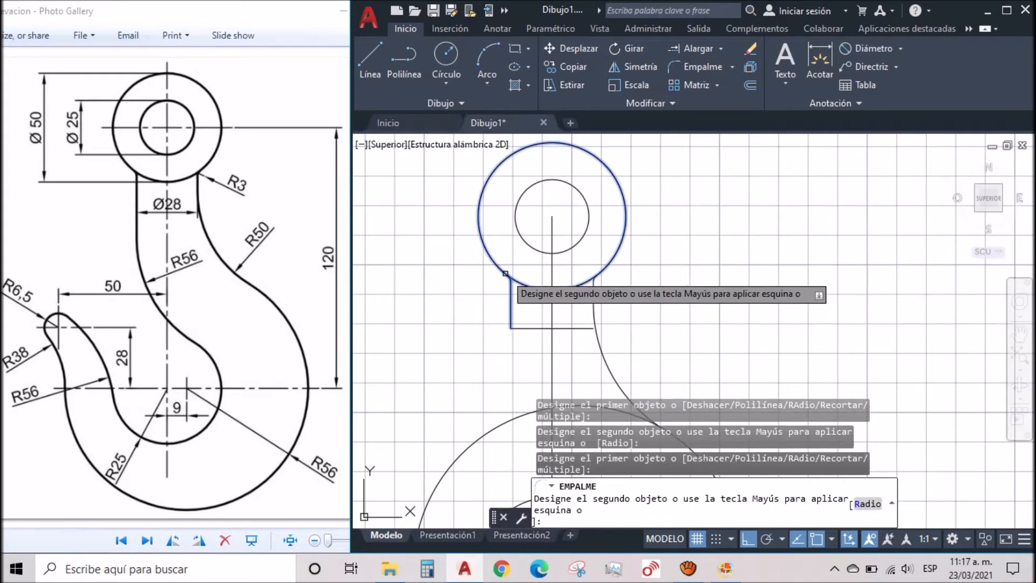
{"action": "left_click", "coordinate": [510, 274]}
{"action": "scroll", "coordinate": [704, 306], "scroll_direction": "down", "scroll_amount": 2}
{"action": "key", "text": "Escape"}
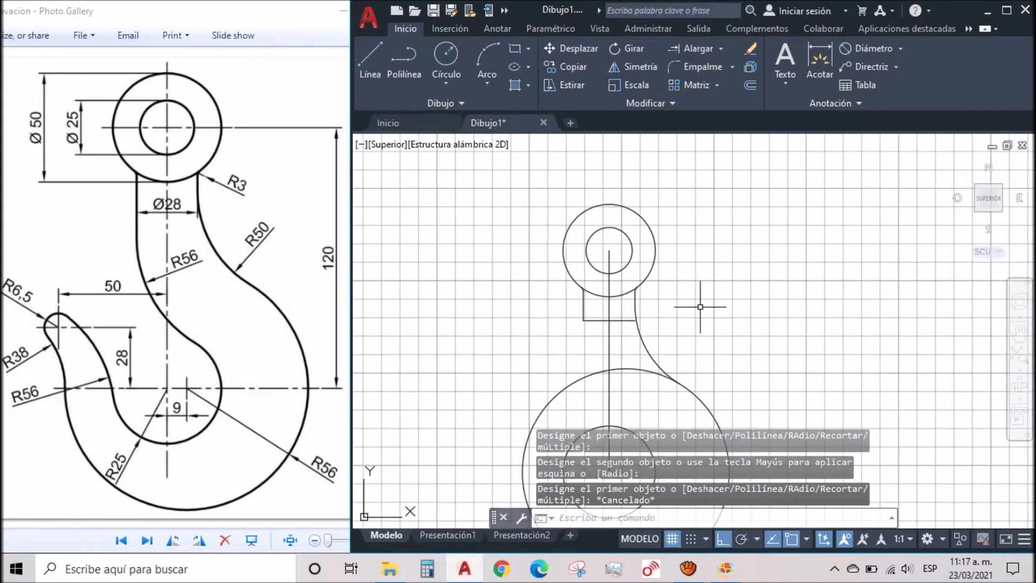
Step: Fillet the lower radius 25 circle and the left vertical line of the shank with a radius of 56
{"action": "scroll", "coordinate": [555, 337], "scroll_direction": "down", "scroll_amount": 2}
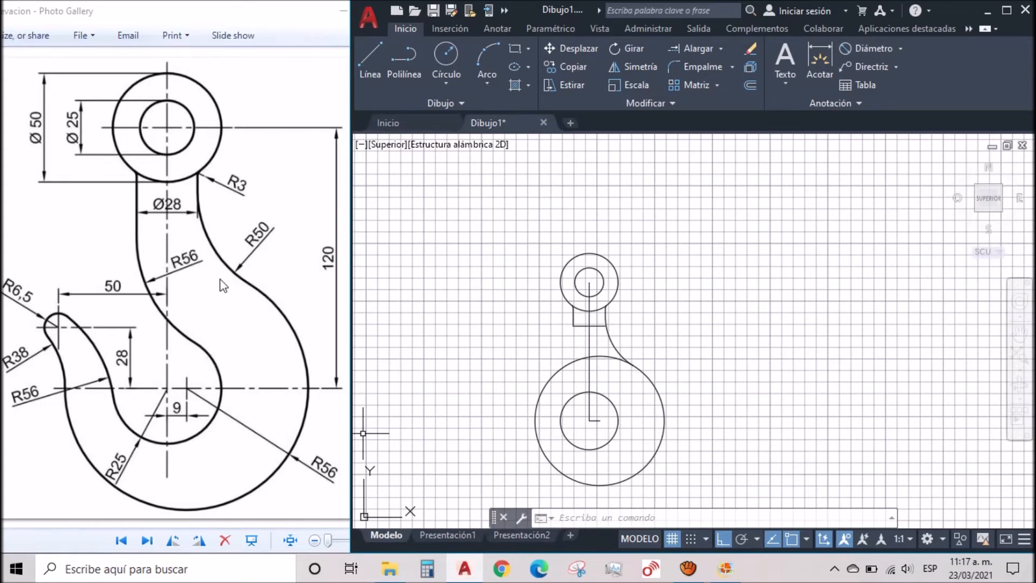
{"action": "left_click", "coordinate": [690, 69]}
{"action": "left_click", "coordinate": [863, 507]}
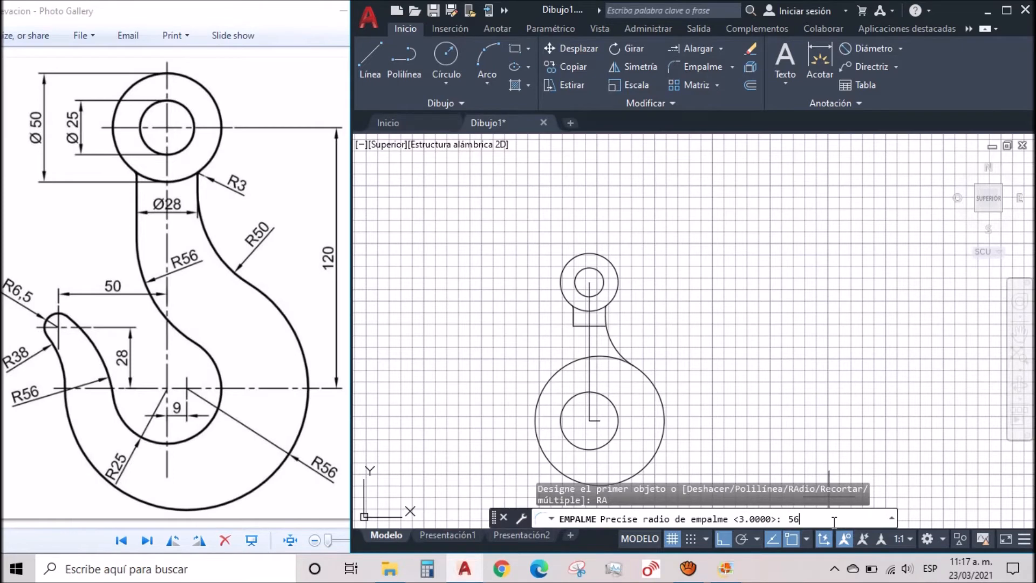
{"action": "key", "text": "Return"}
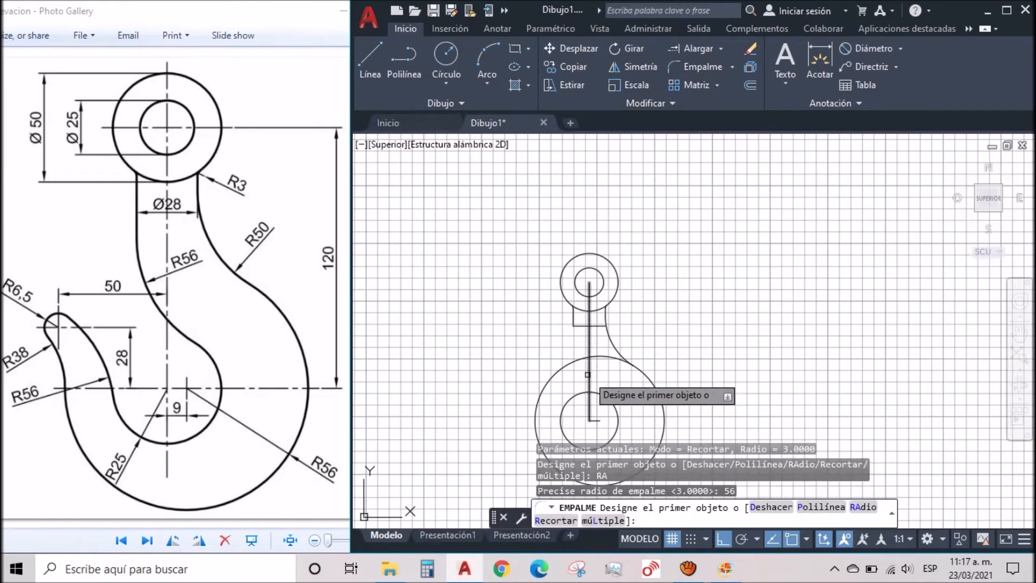
{"action": "scroll", "coordinate": [588, 375], "scroll_direction": "up", "scroll_amount": 4}
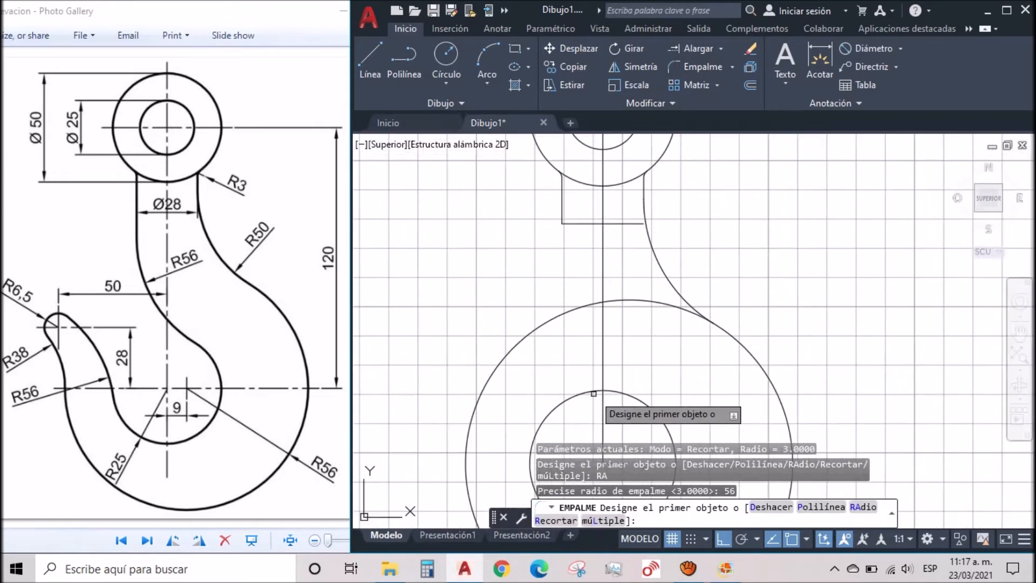
{"action": "left_click", "coordinate": [593, 394]}
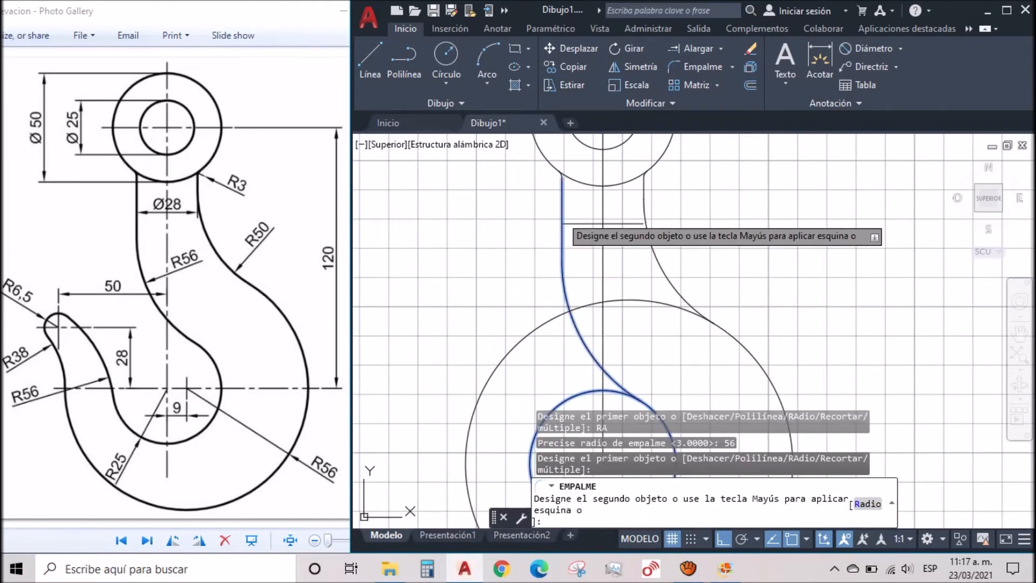
{"action": "left_click", "coordinate": [560, 217]}
{"action": "scroll", "coordinate": [645, 304], "scroll_direction": "down", "scroll_amount": 4}
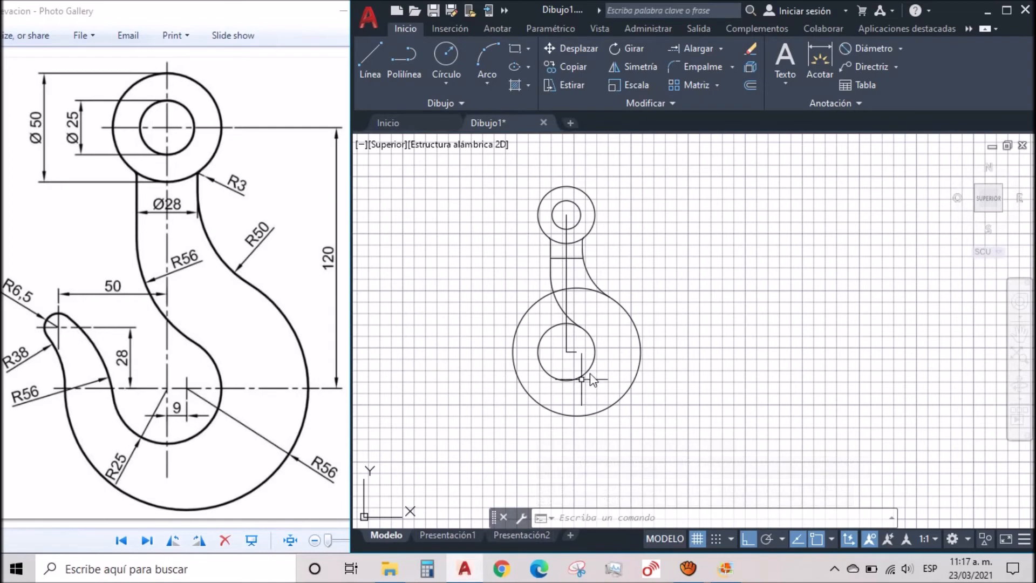
Step: Delete the construction lines: the vertical centreline, the 9-unit line and the 28-unit horizontal line across the shank
{"action": "scroll", "coordinate": [570, 349], "scroll_direction": "up", "scroll_amount": 4}
{"action": "left_click", "coordinate": [567, 358]}
{"action": "left_click", "coordinate": [556, 342]}
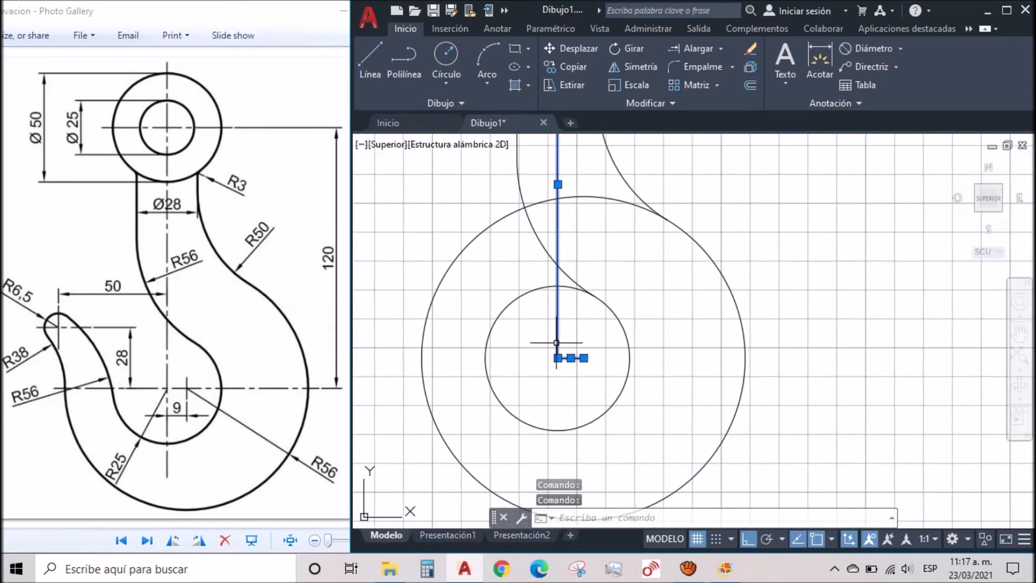
{"action": "key", "text": "Delete"}
{"action": "scroll", "coordinate": [557, 342], "scroll_direction": "down", "scroll_amount": 4}
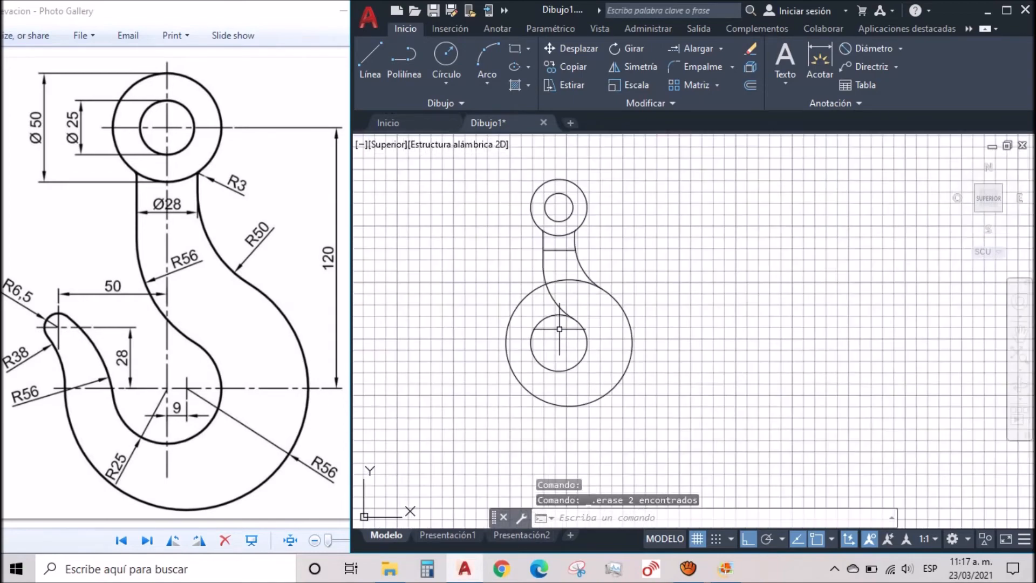
{"action": "left_click", "coordinate": [558, 249]}
{"action": "key", "text": "Delete"}
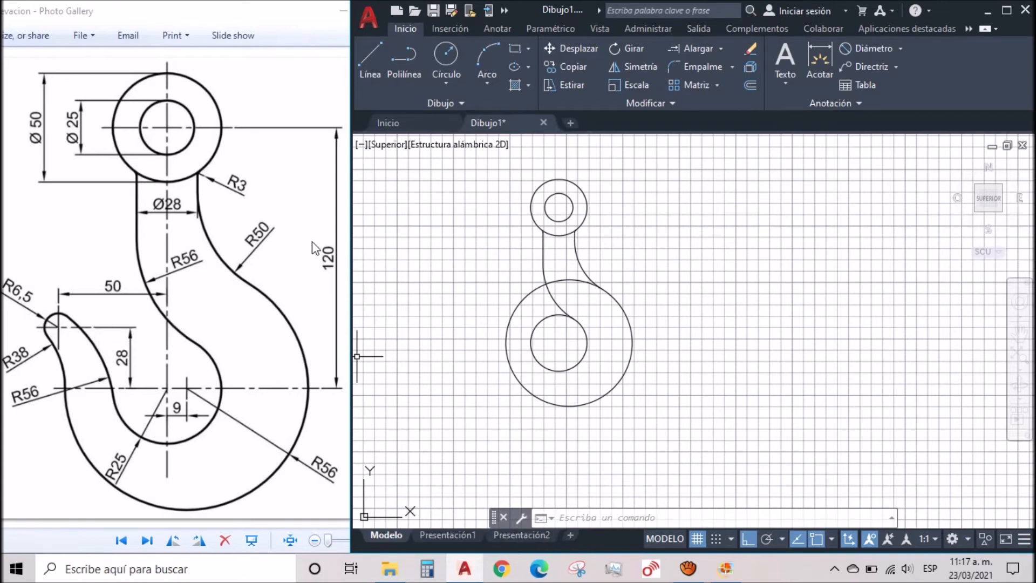
Step: Draw a construction line from the centre of the radius 25 circle to the relative point -50, 28
{"action": "left_click", "coordinate": [372, 70]}
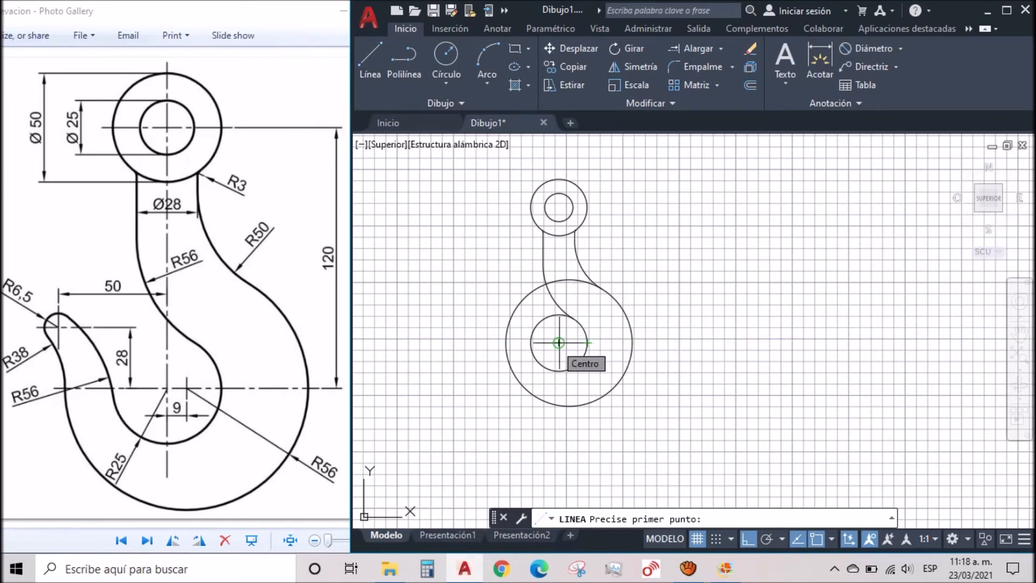
{"action": "left_click", "coordinate": [559, 342]}
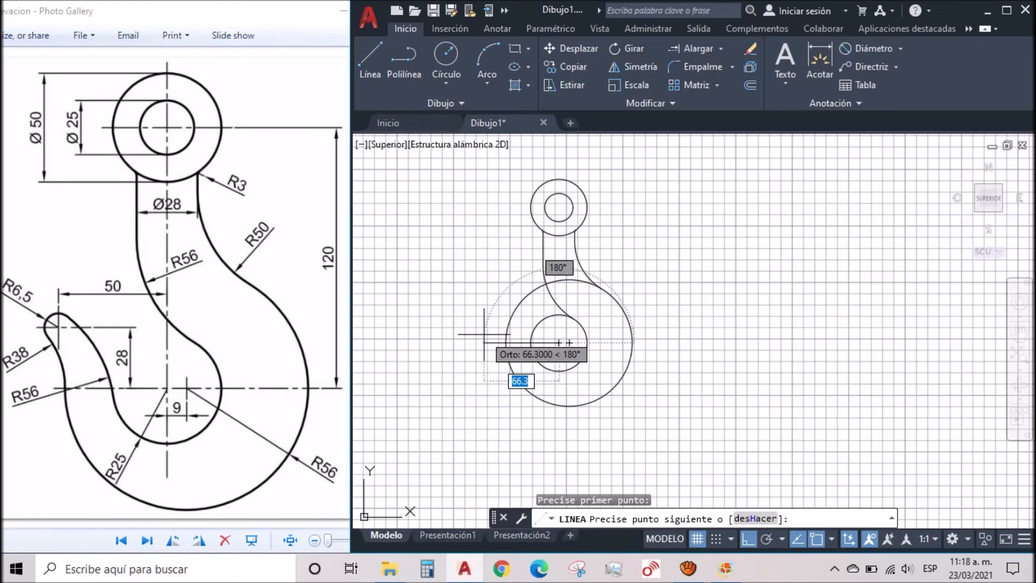
{"action": "type", "text": "-50"}
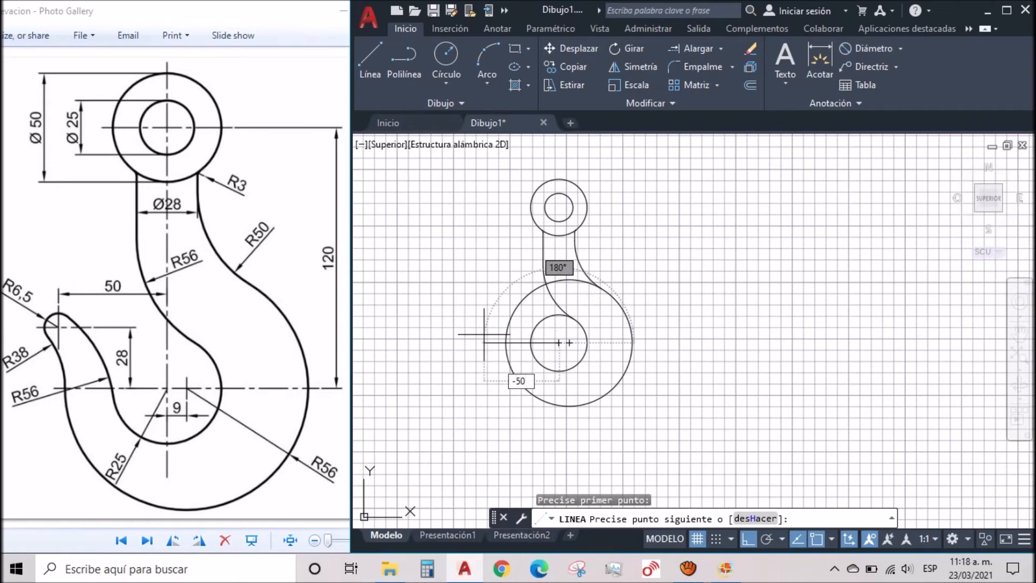
{"action": "key", "text": "Tab"}
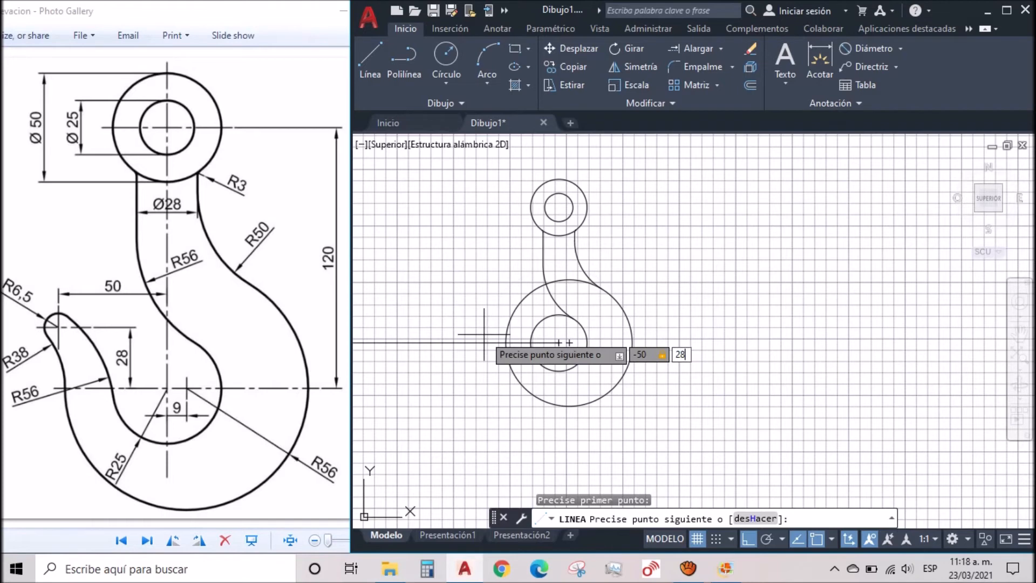
{"action": "key", "text": "Return"}
{"action": "key", "text": "Escape"}
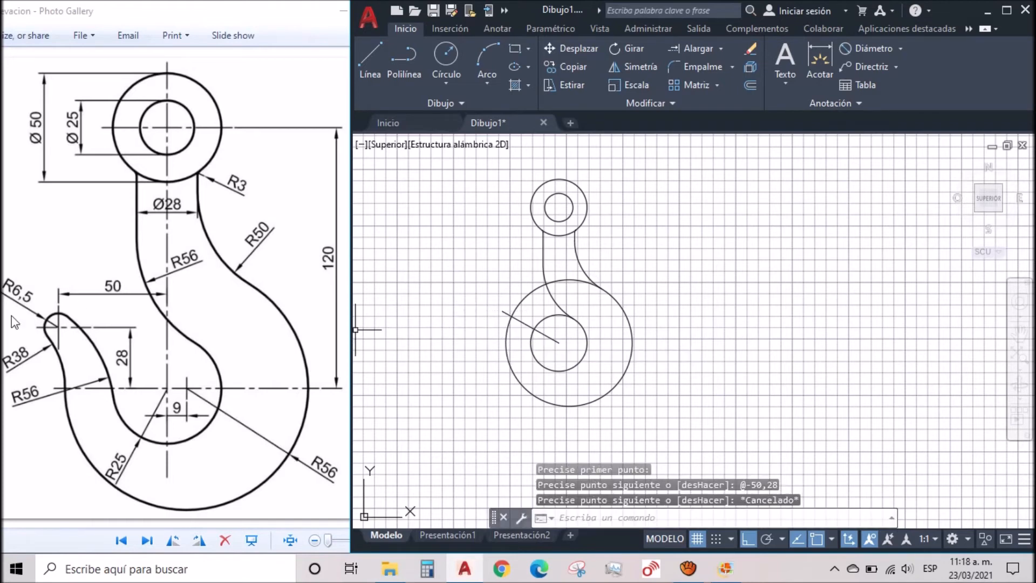
Step: Draw a circle of radius 6.5 centred on the free upper end of the slanted construction line
{"action": "left_click", "coordinate": [448, 54]}
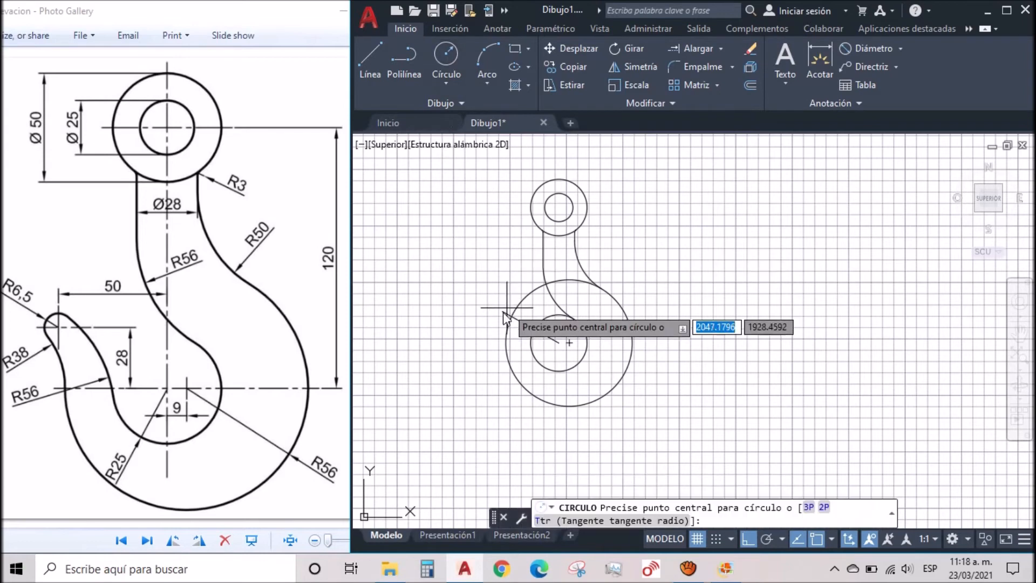
{"action": "scroll", "coordinate": [499, 313], "scroll_direction": "up", "scroll_amount": 4}
{"action": "left_click", "coordinate": [509, 305]}
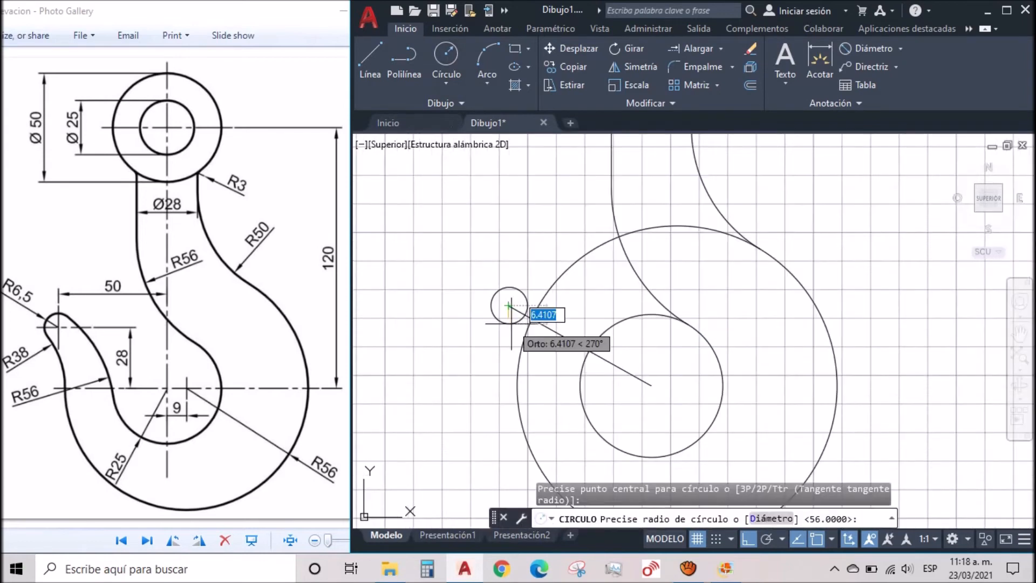
{"action": "type", "text": "6.5"}
{"action": "key", "text": "Return"}
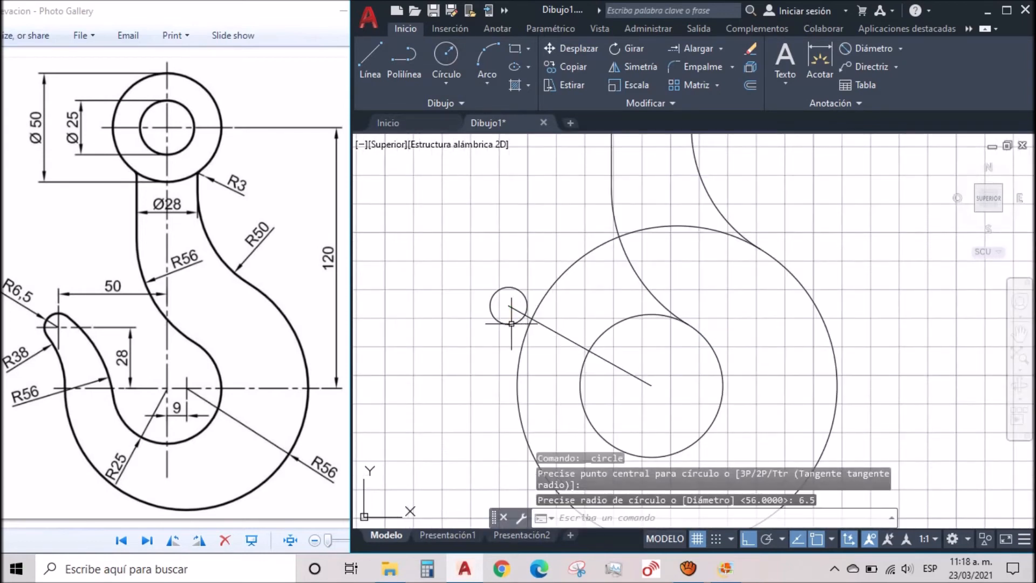
Step: Draw a Tan, Tan, Radius circle of radius 56 tangent to the right side of the 6.5 circle and the radius 25 circle
{"action": "scroll", "coordinate": [584, 294], "scroll_direction": "down", "scroll_amount": 4}
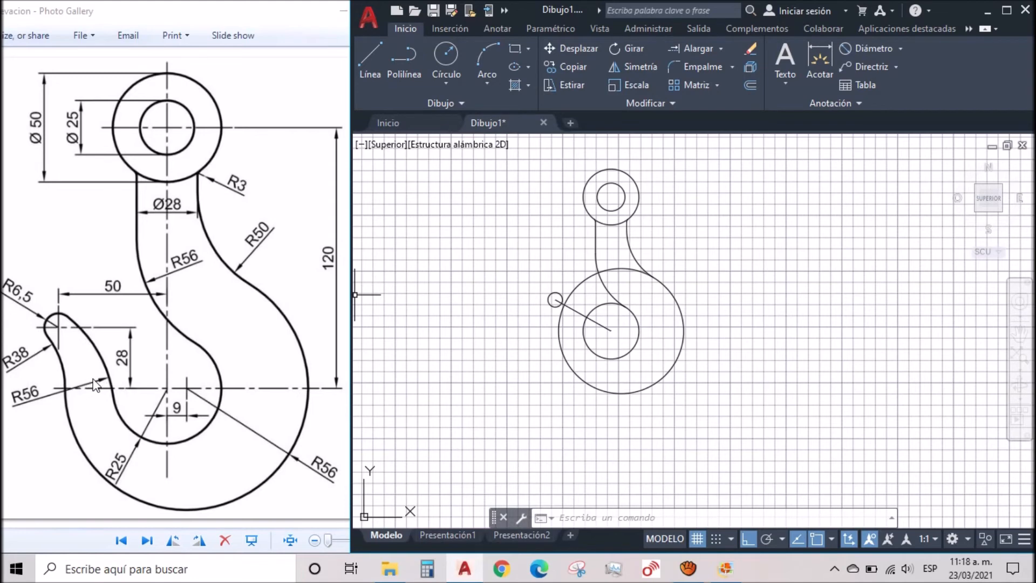
{"action": "left_click", "coordinate": [442, 82]}
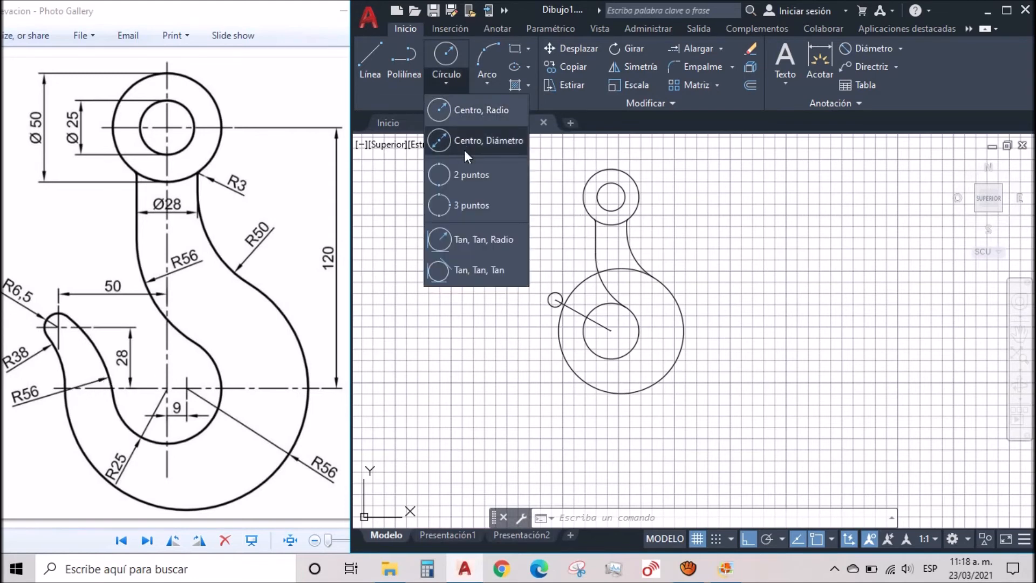
{"action": "left_click", "coordinate": [483, 241]}
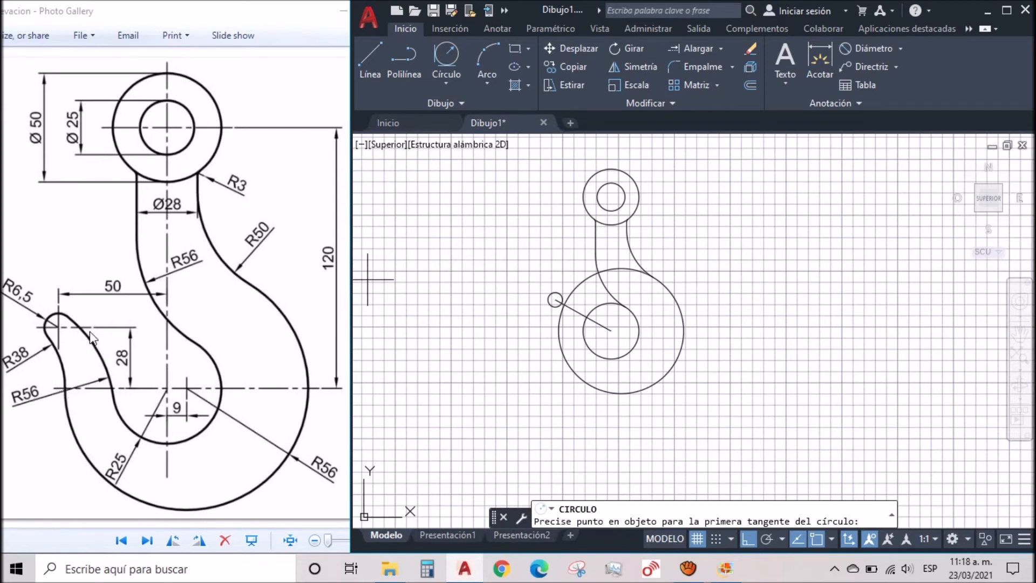
{"action": "scroll", "coordinate": [528, 283], "scroll_direction": "up", "scroll_amount": 2}
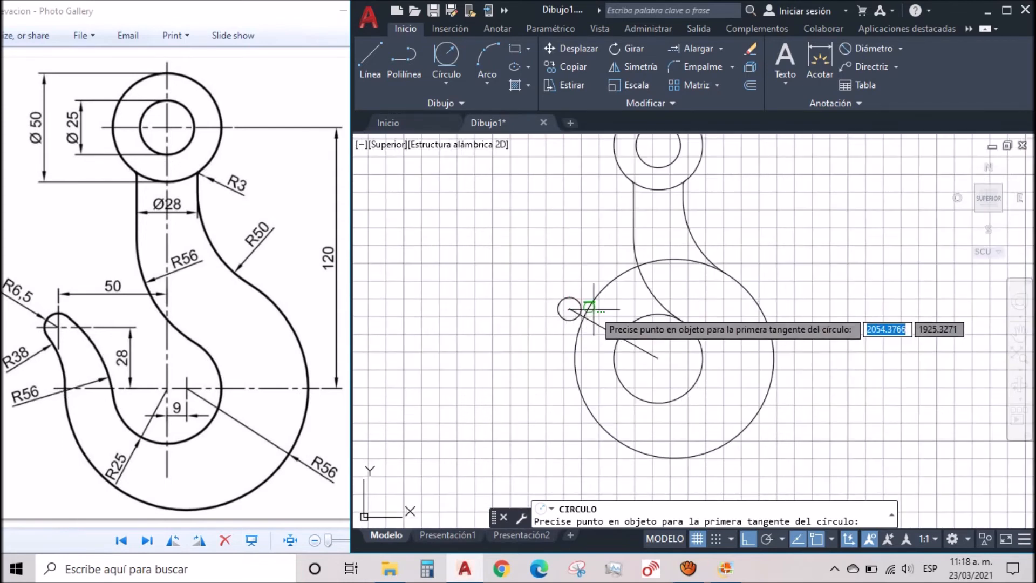
{"action": "scroll", "coordinate": [588, 308], "scroll_direction": "up", "scroll_amount": 1}
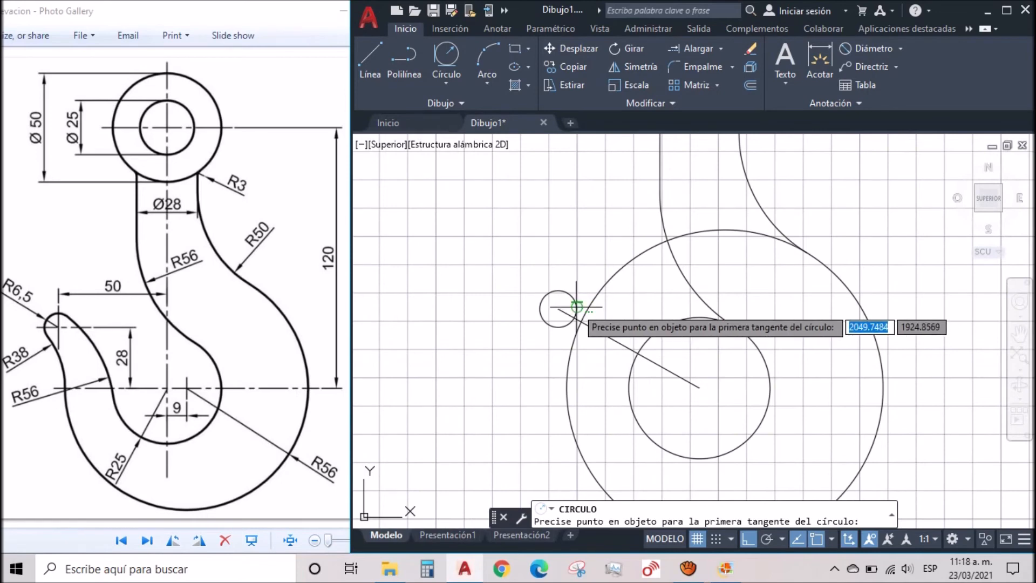
{"action": "left_click", "coordinate": [576, 306]}
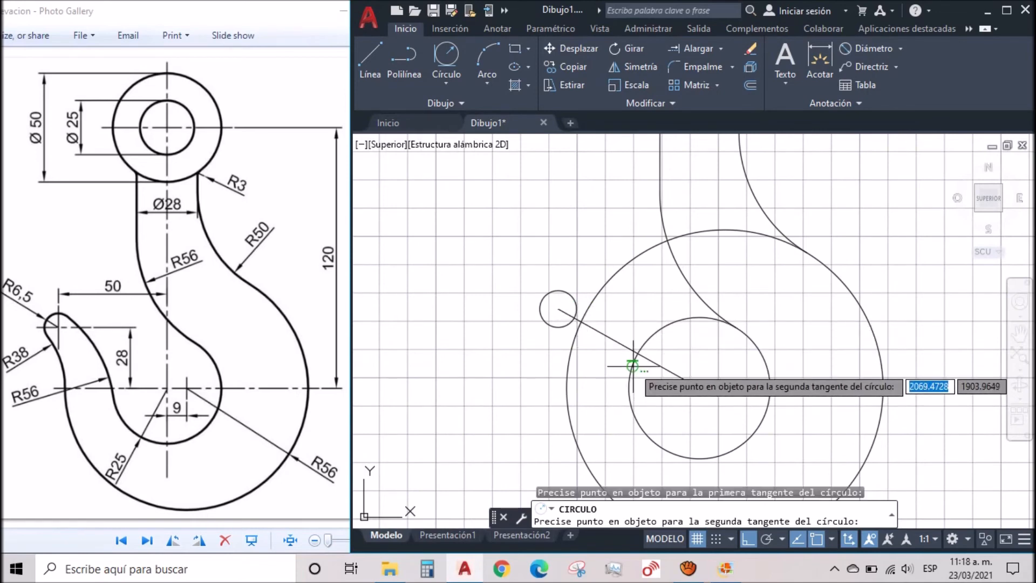
{"action": "left_click", "coordinate": [631, 370]}
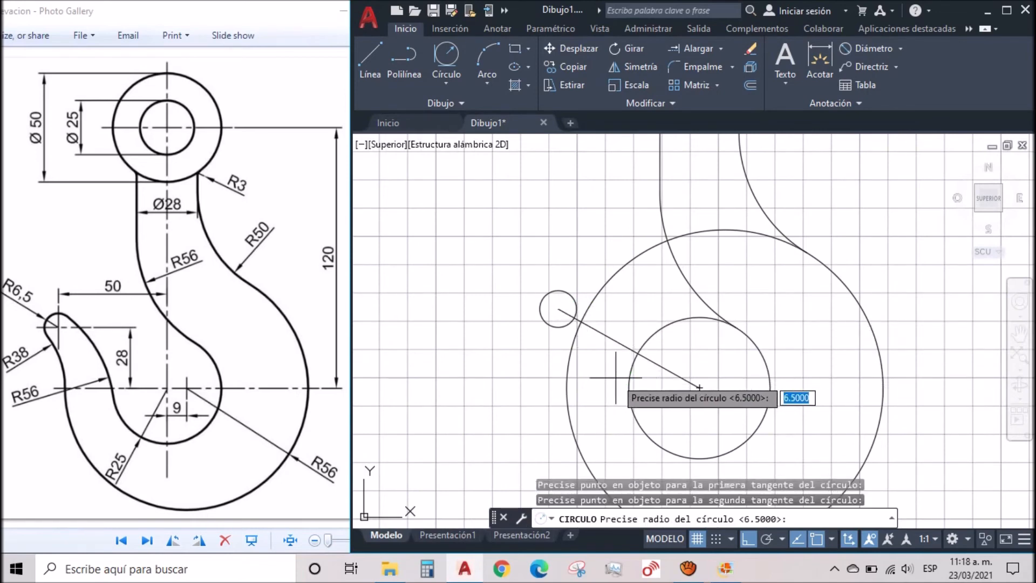
{"action": "type", "text": "56"}
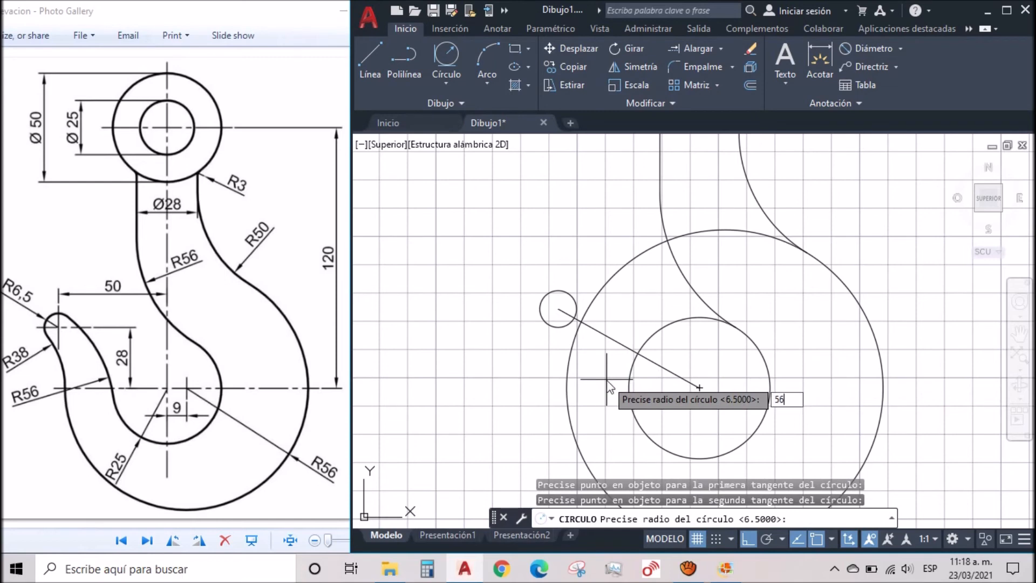
{"action": "key", "text": "Return"}
Step: Draw a circle of radius 38 tangent to the left side of the 6.5 circle and the lower left of the large radius 56 circle
{"action": "scroll", "coordinate": [606, 379], "scroll_direction": "down", "scroll_amount": 3}
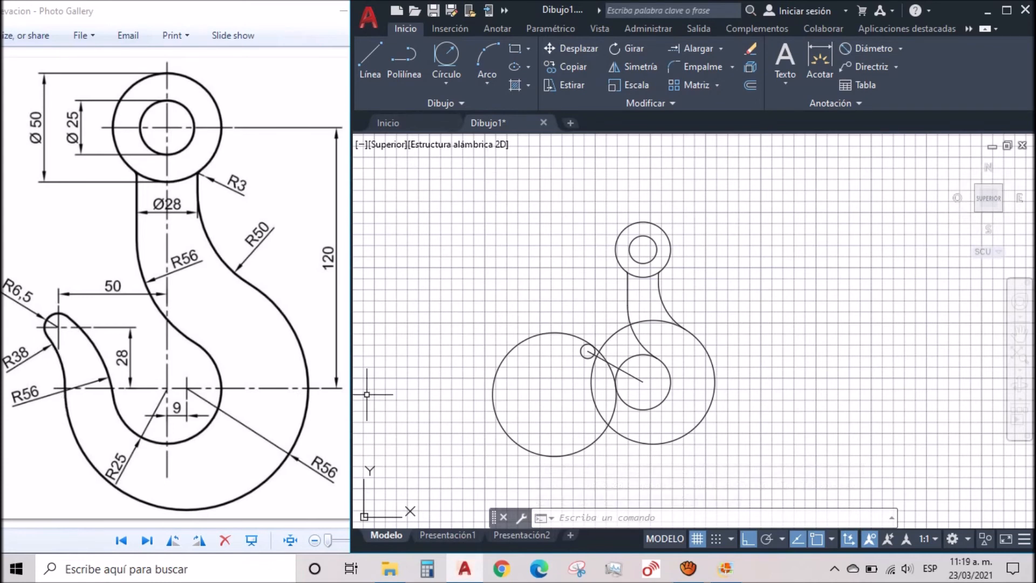
{"action": "left_click", "coordinate": [447, 53]}
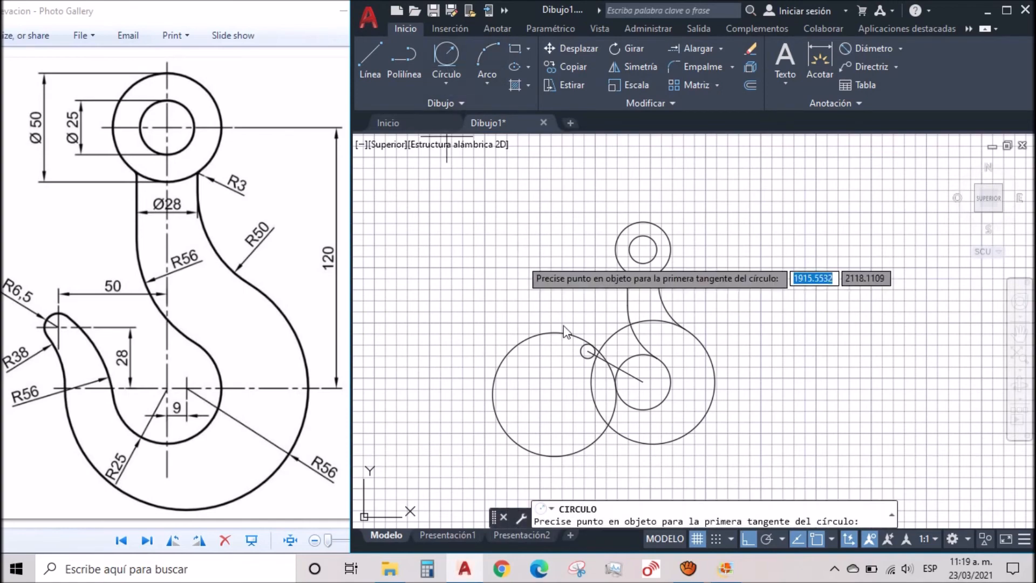
{"action": "scroll", "coordinate": [573, 367], "scroll_direction": "up", "scroll_amount": 4}
{"action": "left_click", "coordinate": [585, 349]}
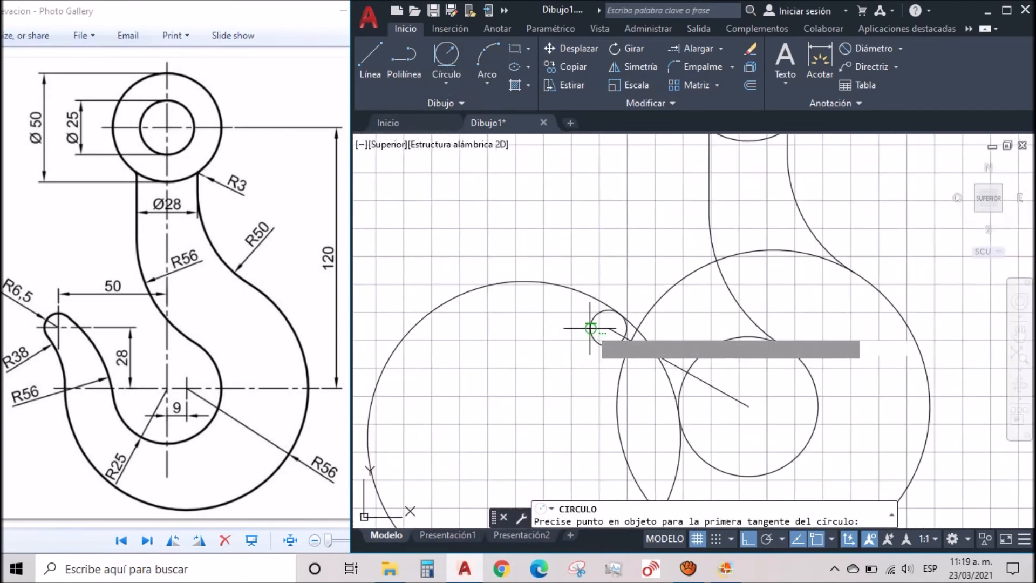
{"action": "scroll", "coordinate": [583, 427], "scroll_direction": "down", "scroll_amount": 2}
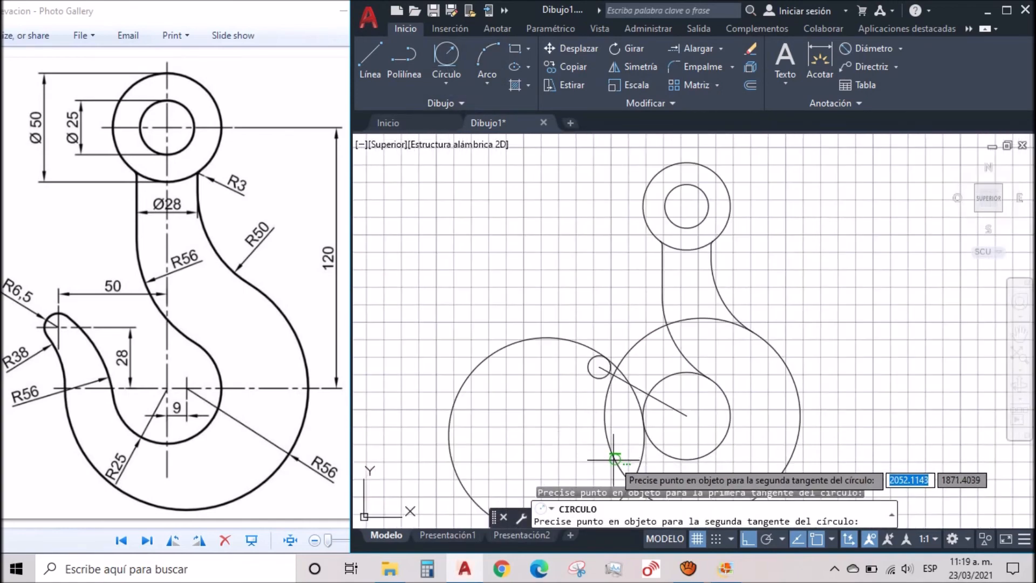
{"action": "left_click", "coordinate": [614, 459]}
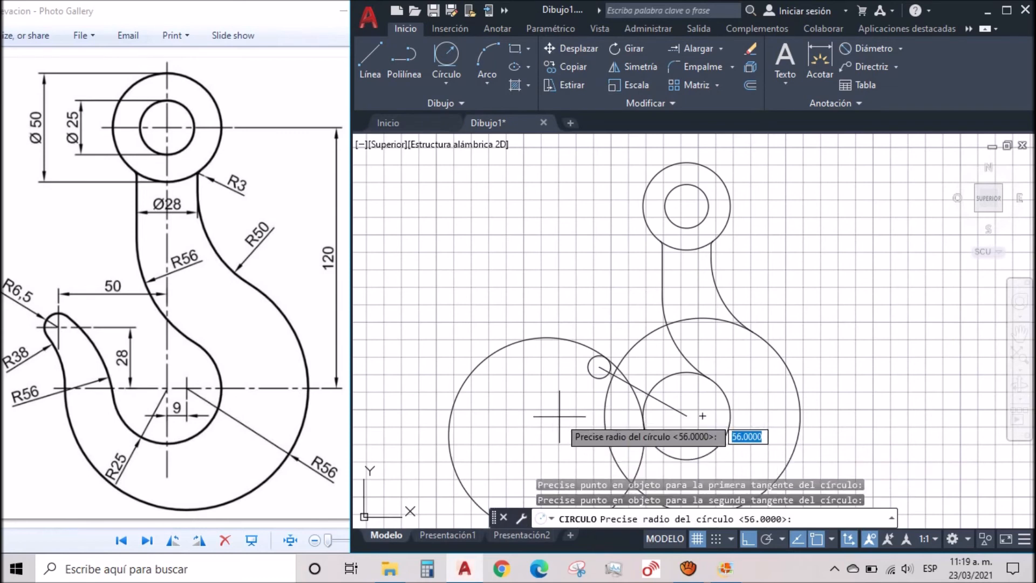
{"action": "type", "text": "38"}
{"action": "key", "text": "Return"}
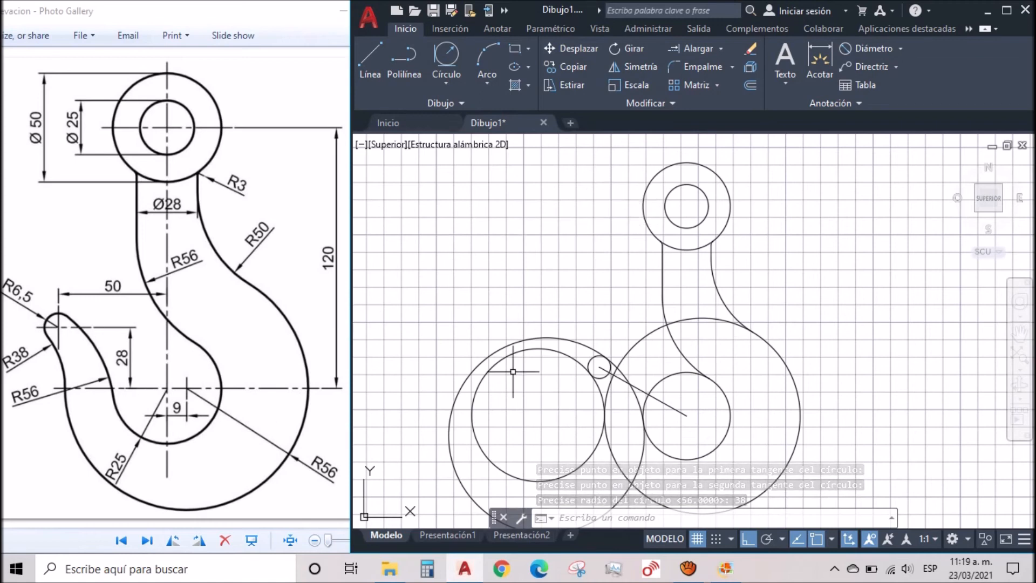
Step: Trim the upper arcs of the large radius 56 body circle across the shank and between the shank and the hook tip
{"action": "left_click", "coordinate": [721, 49]}
{"action": "left_click", "coordinate": [717, 74]}
{"action": "middle_click_drag", "start_coordinate": [893, 401], "coordinate": [786, 303]}
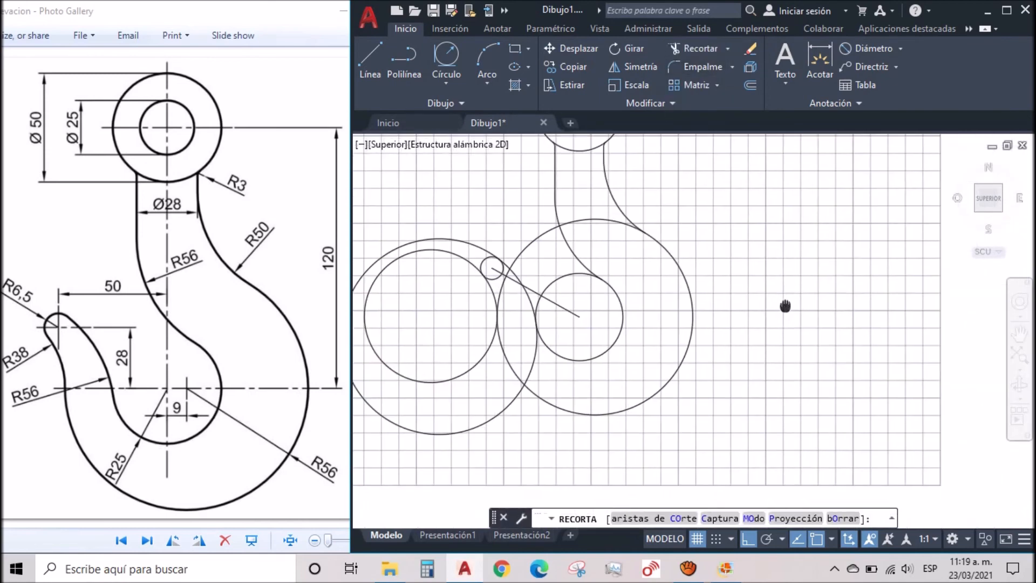
{"action": "left_click", "coordinate": [593, 219]}
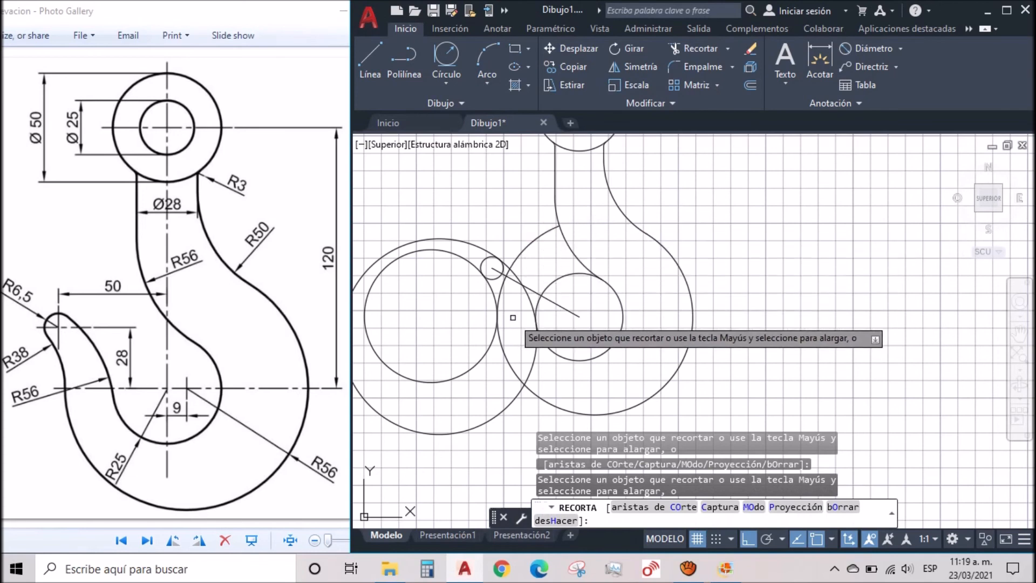
{"action": "left_click", "coordinate": [501, 290]}
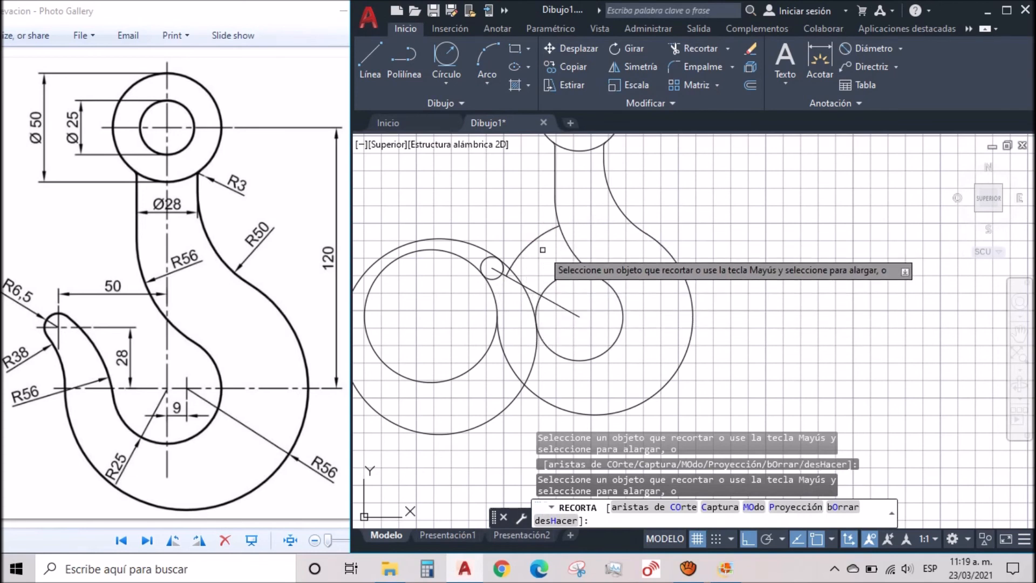
{"action": "scroll", "coordinate": [505, 272], "scroll_direction": "up", "scroll_amount": 5}
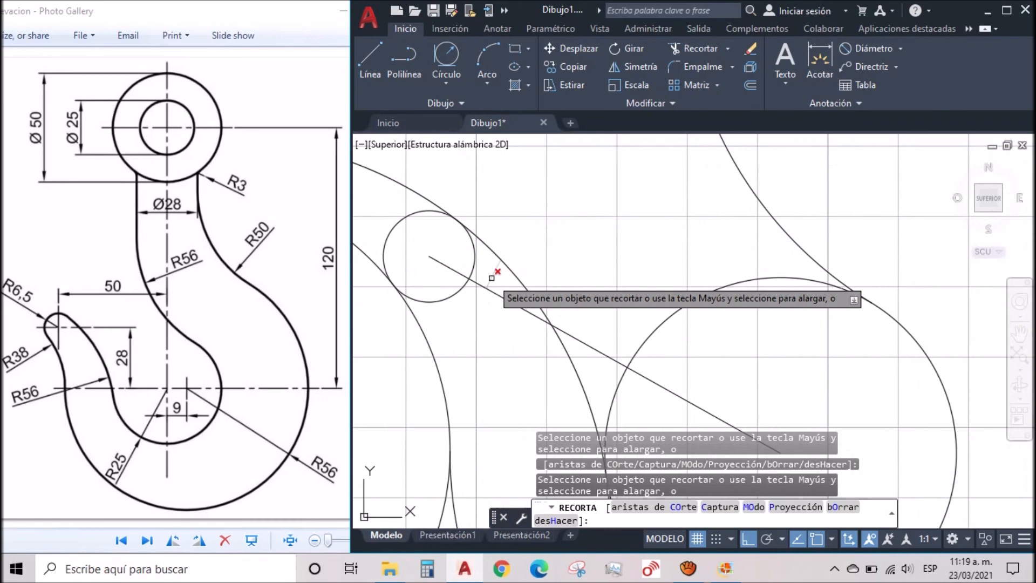
Step: Trim the outer portions of the radius 56 and radius 38 tangent circles and the lower arc of the 6.5 tip circle
{"action": "scroll", "coordinate": [497, 291], "scroll_direction": "down", "scroll_amount": 5}
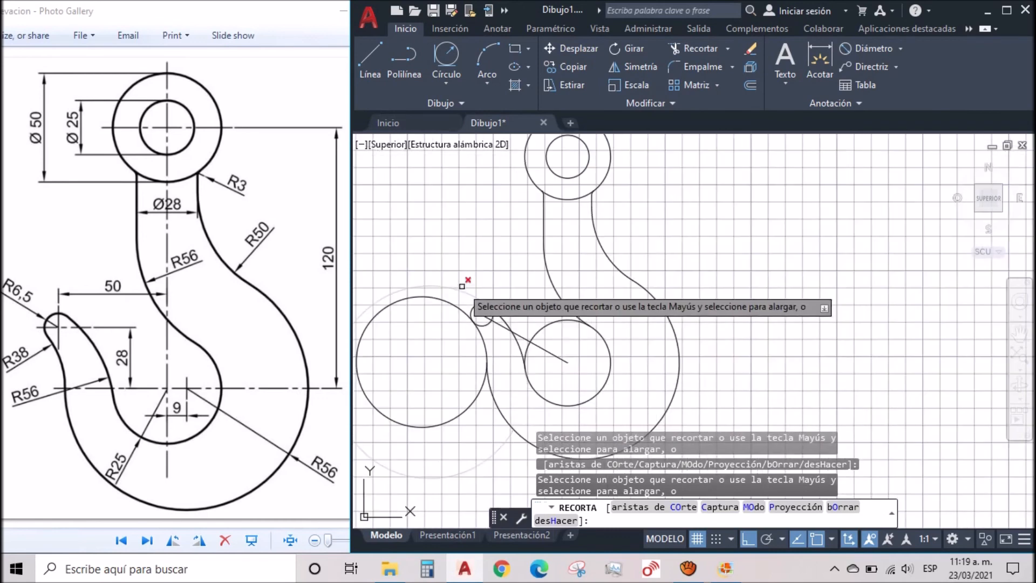
{"action": "left_click", "coordinate": [446, 298]}
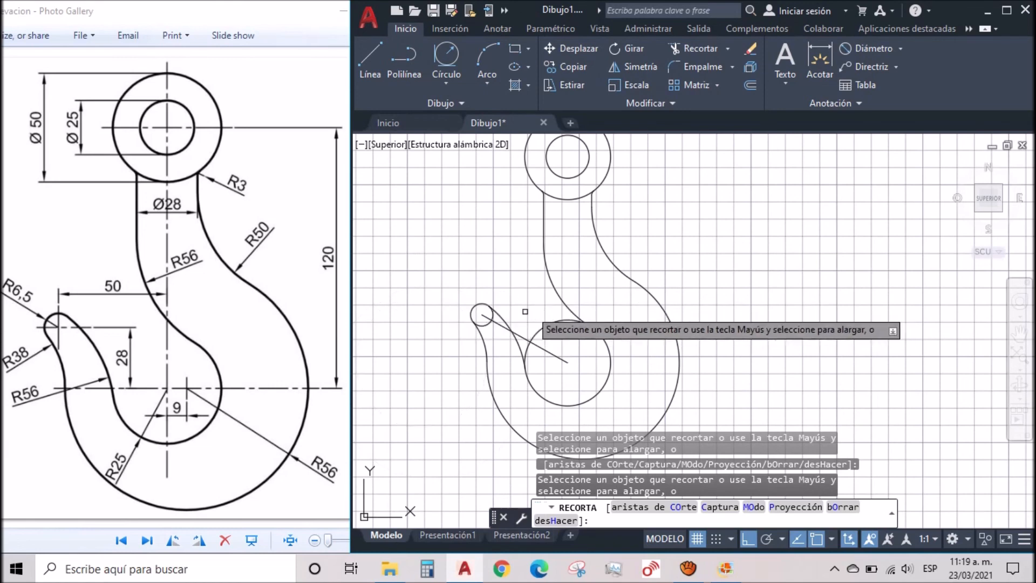
{"action": "left_click", "coordinate": [488, 324]}
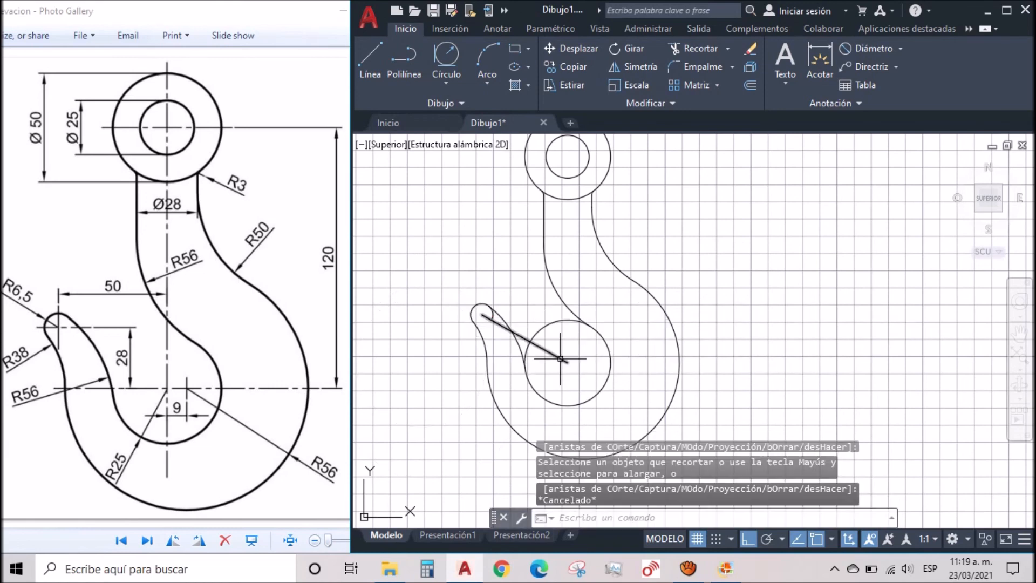
{"action": "key", "text": "Escape"}
Step: Delete the slanted construction line and trim the leftover arcs of the 6.5 tip circle and the radius 25 circle inside the hook
{"action": "left_click", "coordinate": [560, 358]}
{"action": "key", "text": "Delete"}
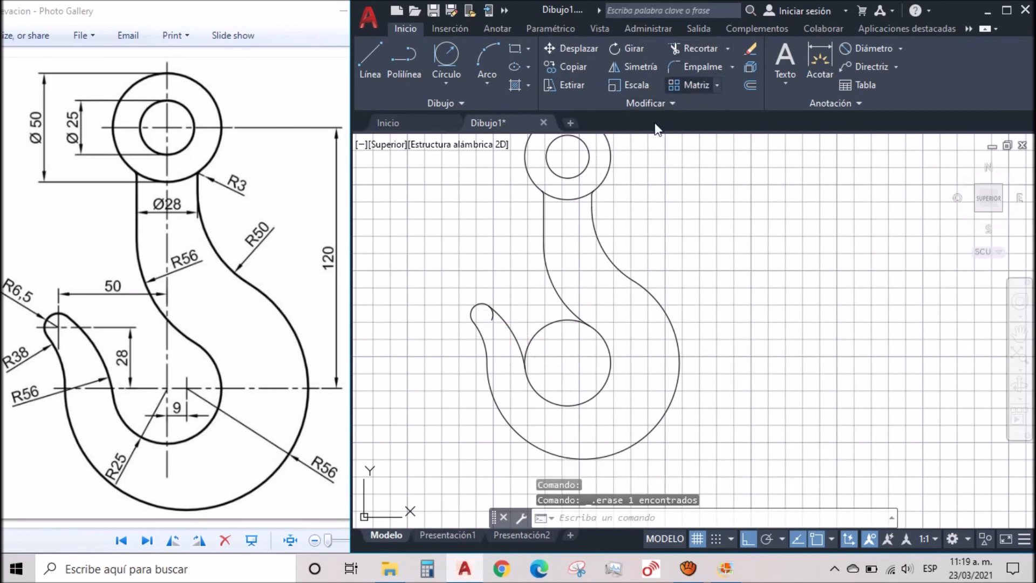
{"action": "left_click", "coordinate": [696, 49]}
{"action": "scroll", "coordinate": [544, 324], "scroll_direction": "up", "scroll_amount": 2}
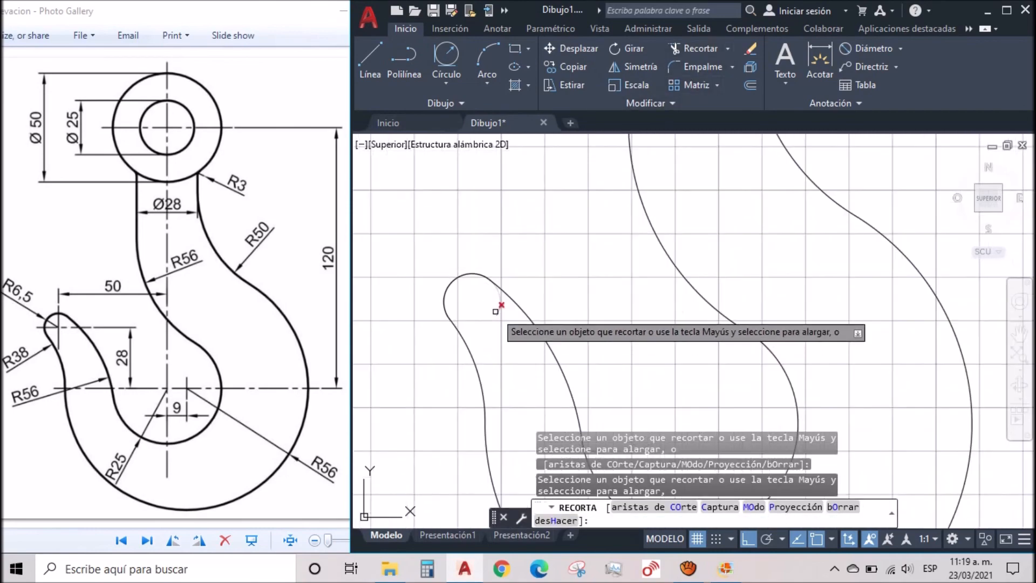
{"action": "scroll", "coordinate": [495, 301], "scroll_direction": "down", "scroll_amount": 5}
{"action": "scroll", "coordinate": [547, 301], "scroll_direction": "up", "scroll_amount": 3}
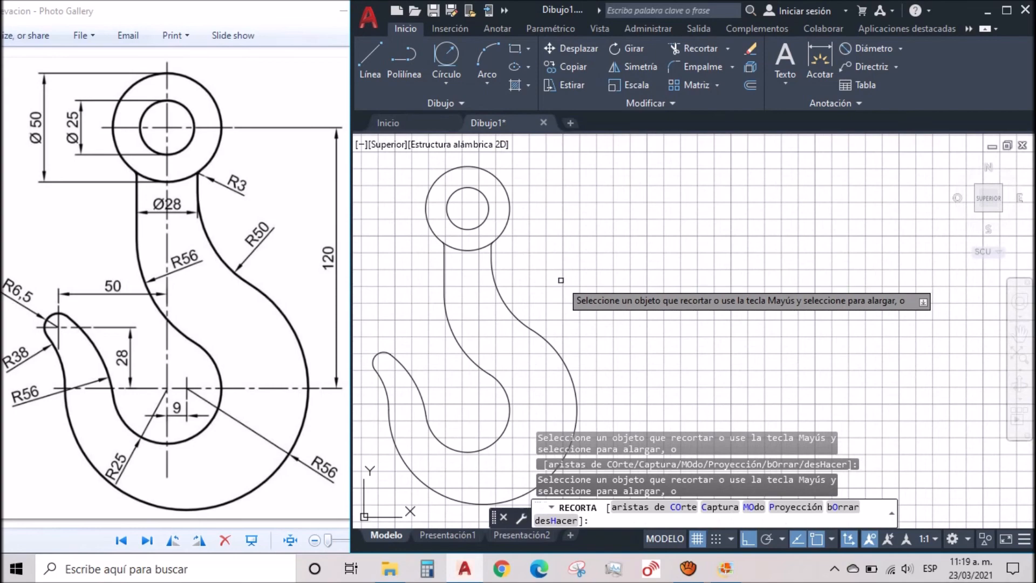
{"action": "key", "text": "Escape"}
{"action": "mouse_move", "coordinate": [598, 252]}
{"action": "middle_mouse_down"}
{"action": "mouse_move", "coordinate": [585, 279]}
{"action": "mouse_move", "coordinate": [694, 257]}
{"action": "mouse_move", "coordinate": [741, 278]}
{"action": "middle_mouse_up"}
{"action": "scroll", "coordinate": [694, 256], "scroll_direction": "down", "scroll_amount": 3}
{"action": "scroll", "coordinate": [743, 276], "scroll_direction": "up", "scroll_amount": 4}
{"action": "scroll", "coordinate": [745, 273], "scroll_direction": "down", "scroll_amount": 4}
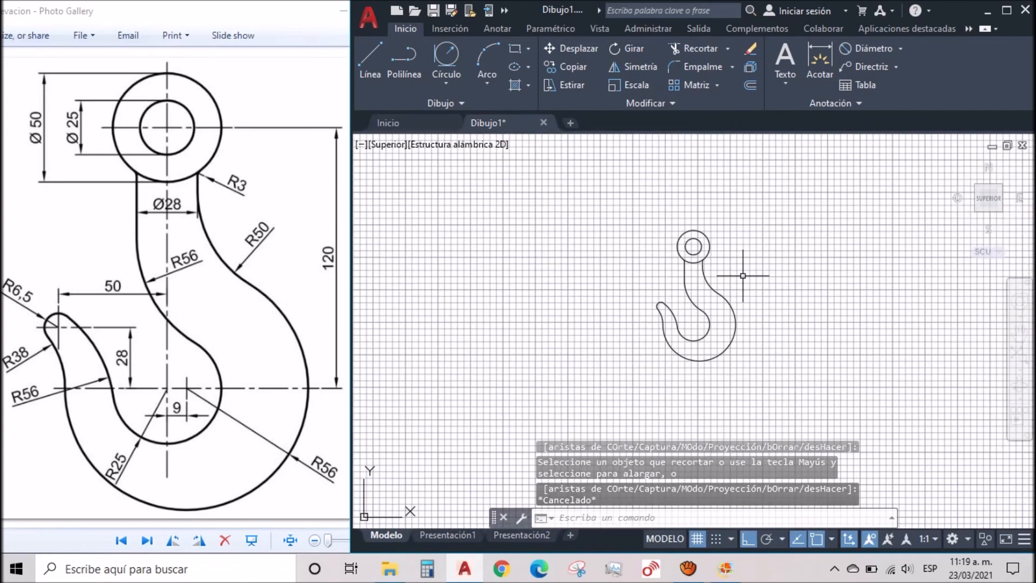
{"action": "scroll", "coordinate": [744, 273], "scroll_direction": "up", "scroll_amount": 2}
{"action": "scroll", "coordinate": [743, 275], "scroll_direction": "down", "scroll_amount": 2}
{"action": "left_click", "coordinate": [845, 384]}
{"action": "left_click", "coordinate": [563, 151]}
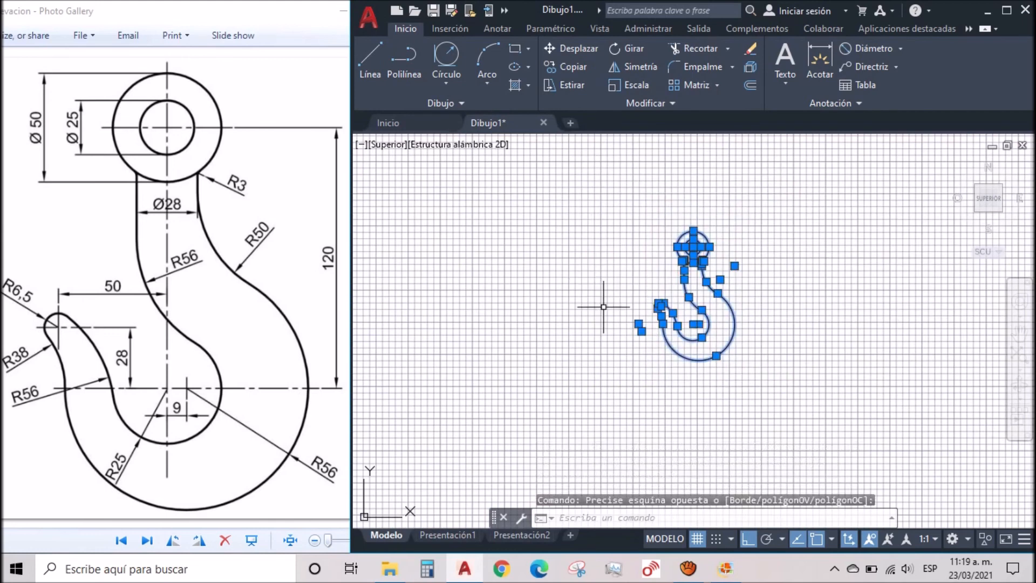
{"action": "key", "text": "Escape"}
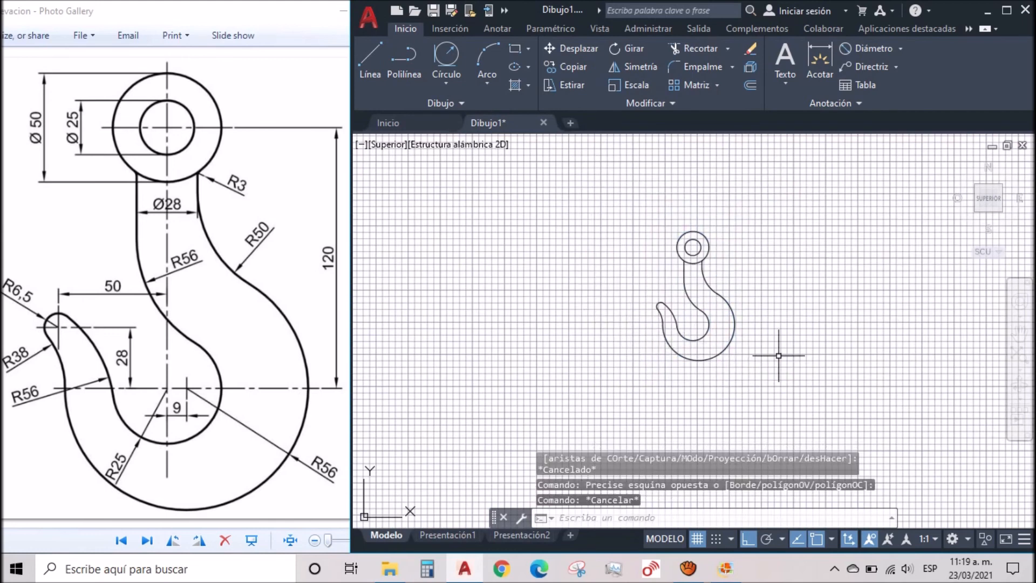